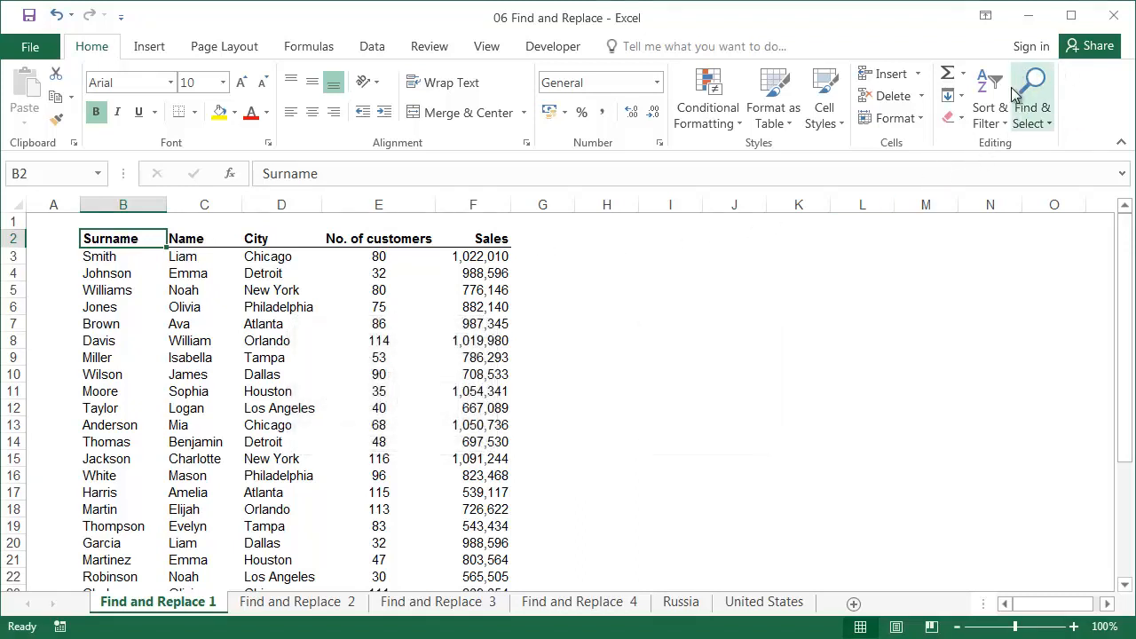
- Search the sheet for the surname in cell B17, and look for a further occurrence of it
click(1046, 120)
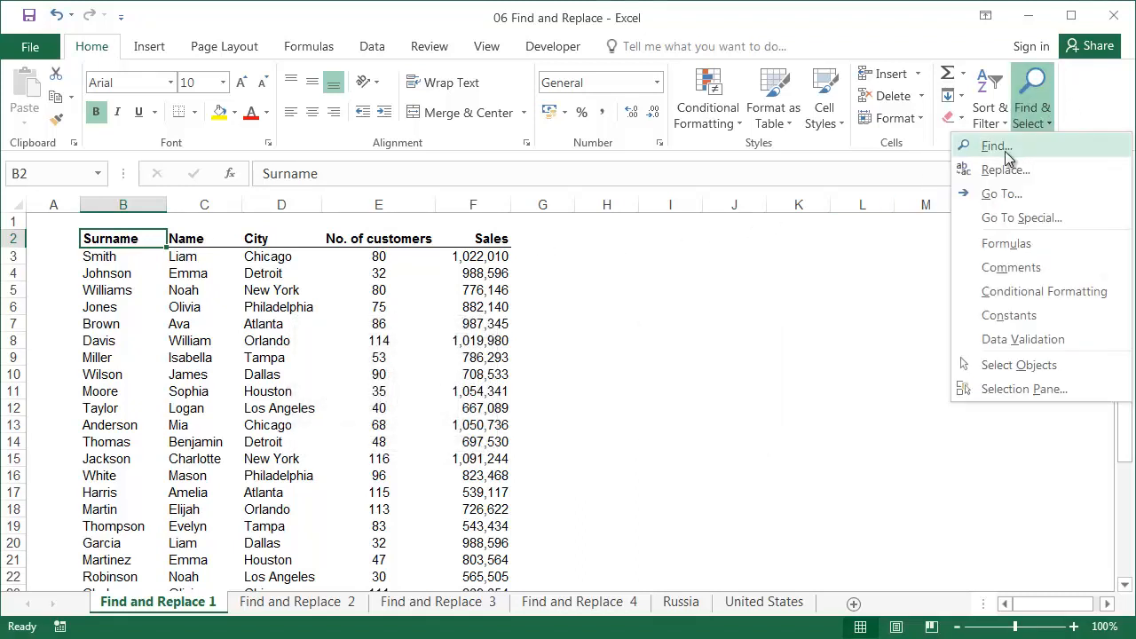
click(1008, 155)
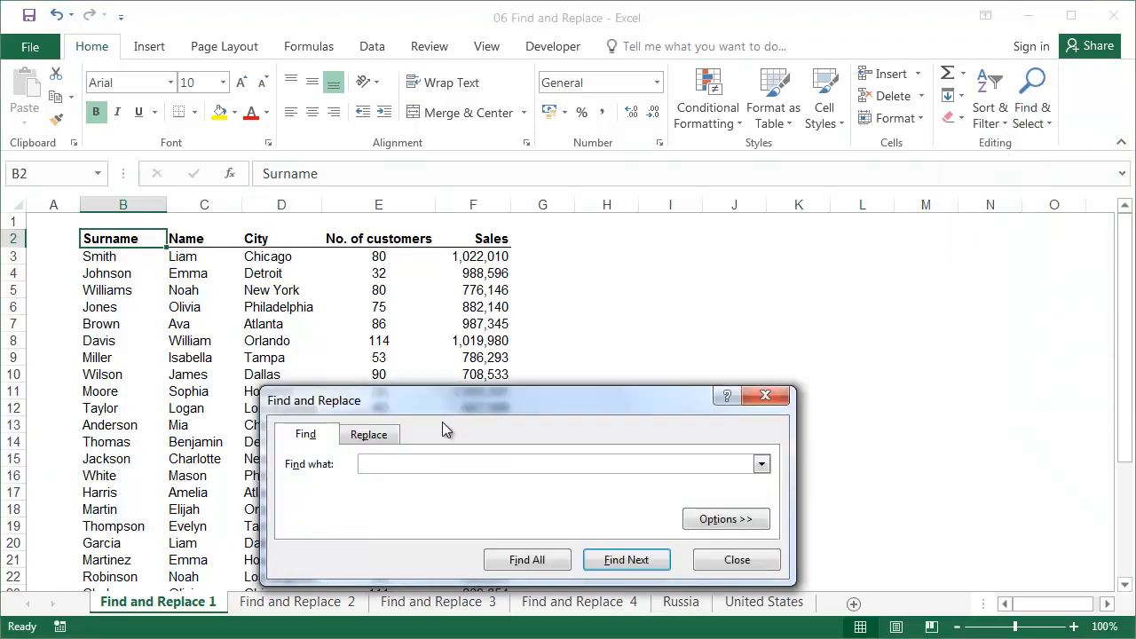
drag(440, 342, 424, 343)
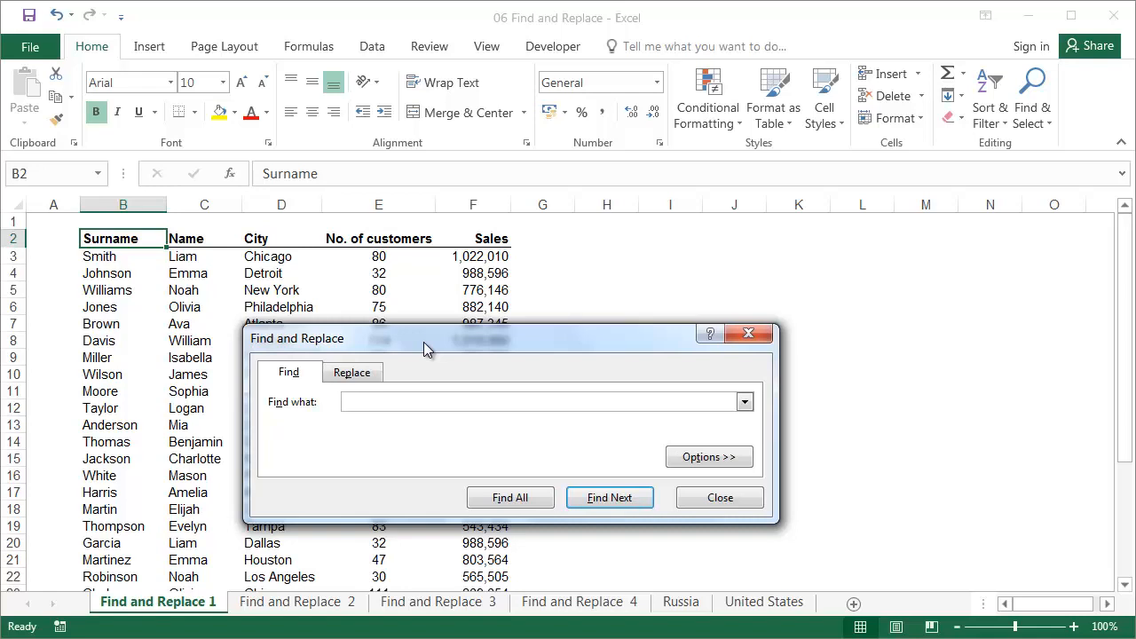
text(harris)
key(Return)
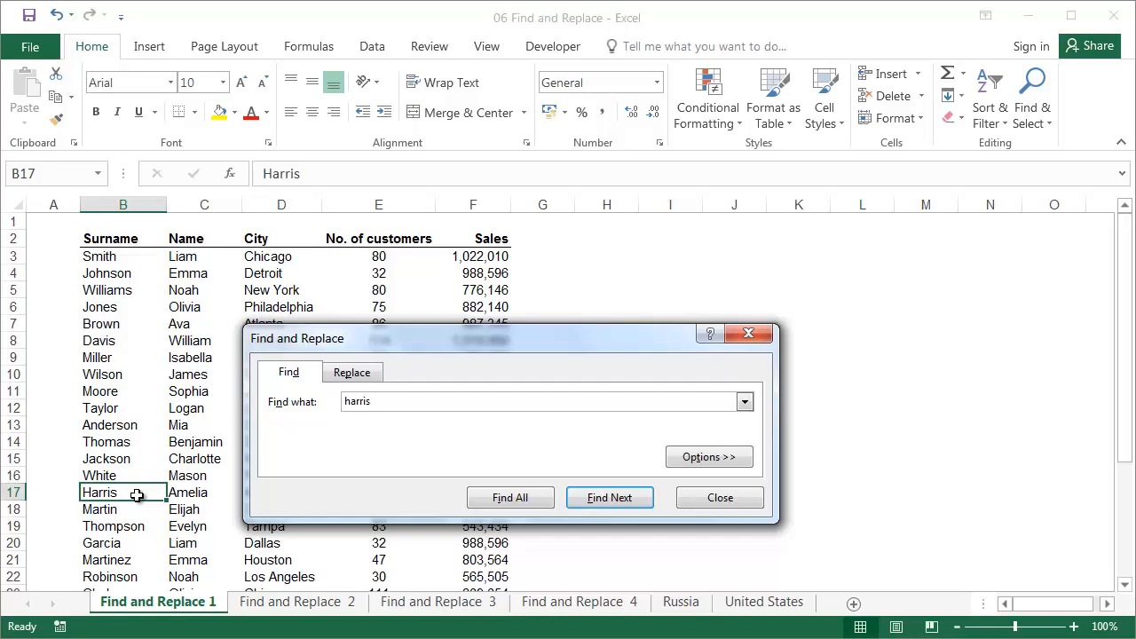
click(601, 503)
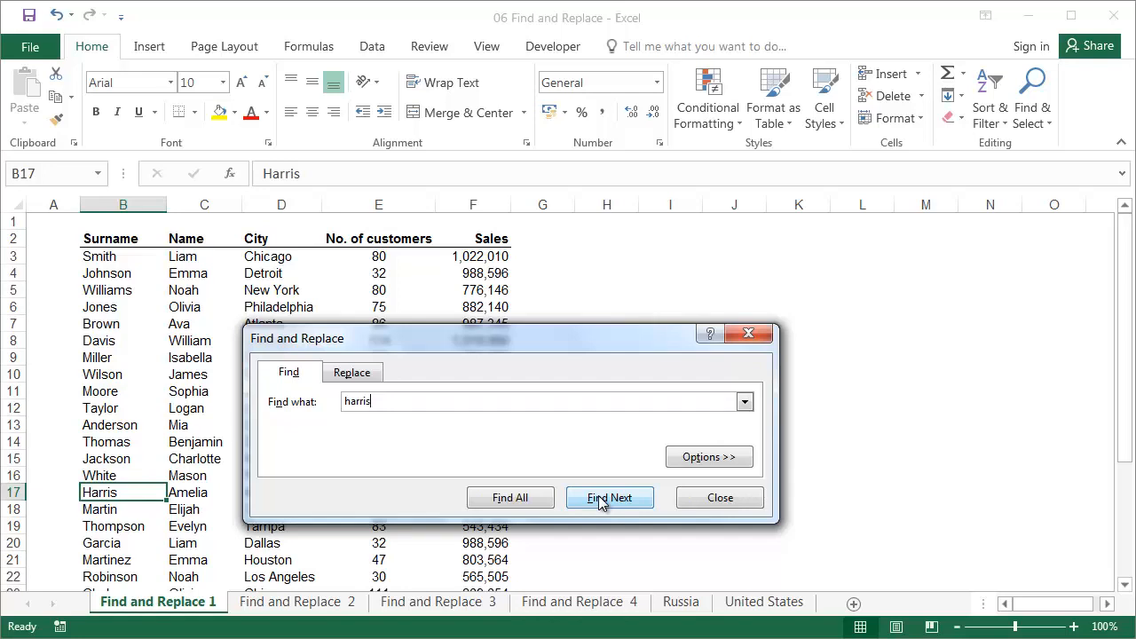
- List all cells containing the surname in B4, visit the listed matches, and close the search
drag(384, 401, 327, 404)
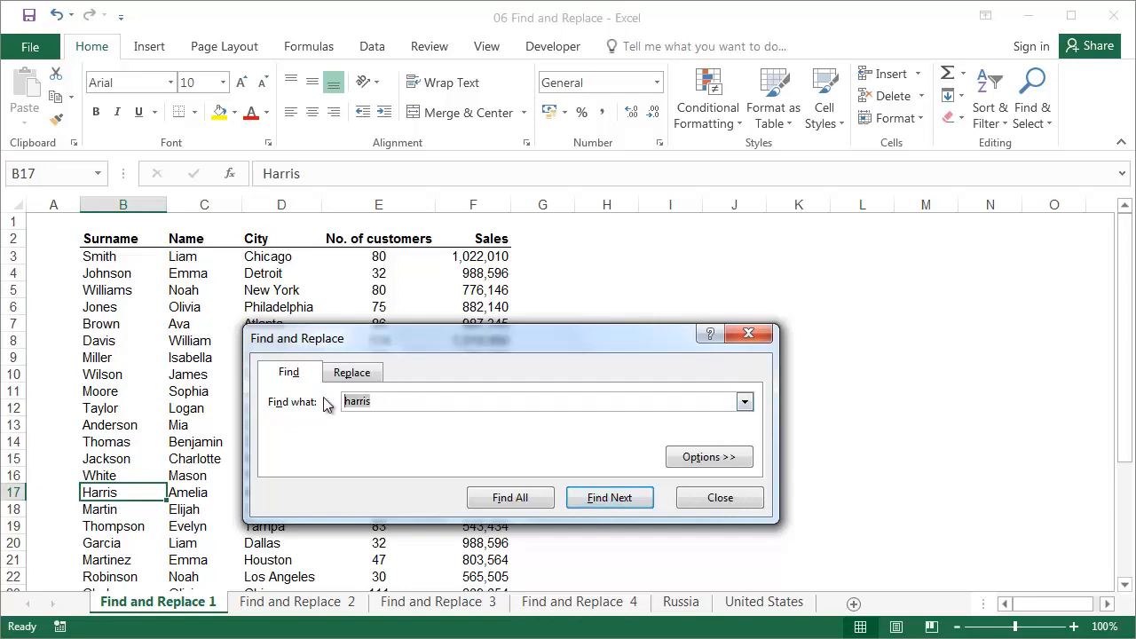
text(johnson)
click(527, 499)
drag(496, 334, 486, 250)
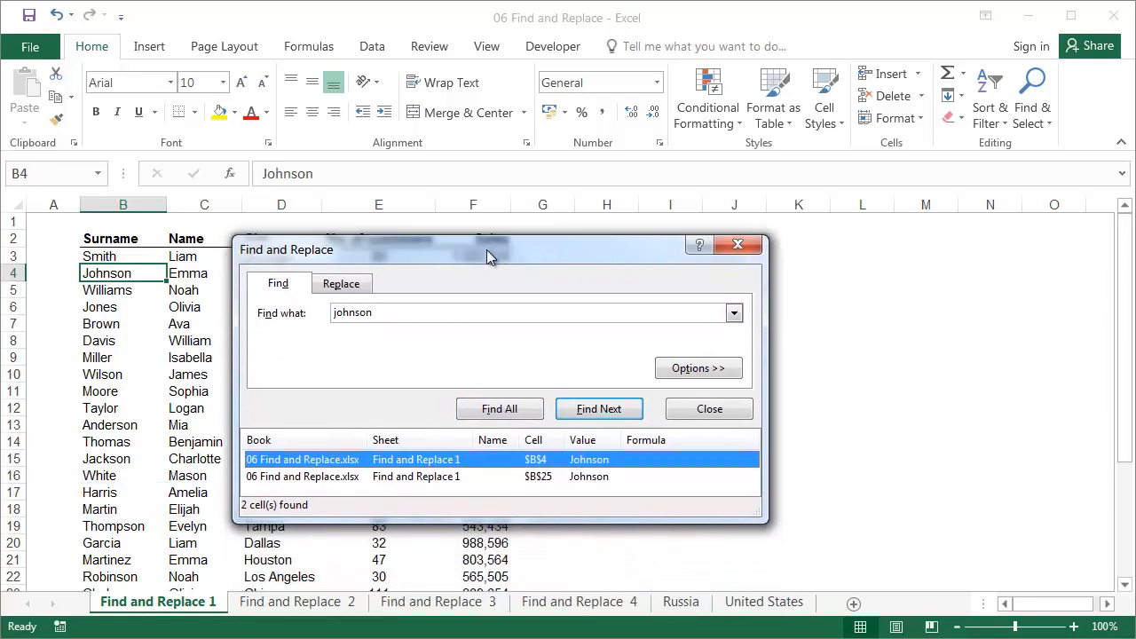
click(328, 477)
click(327, 465)
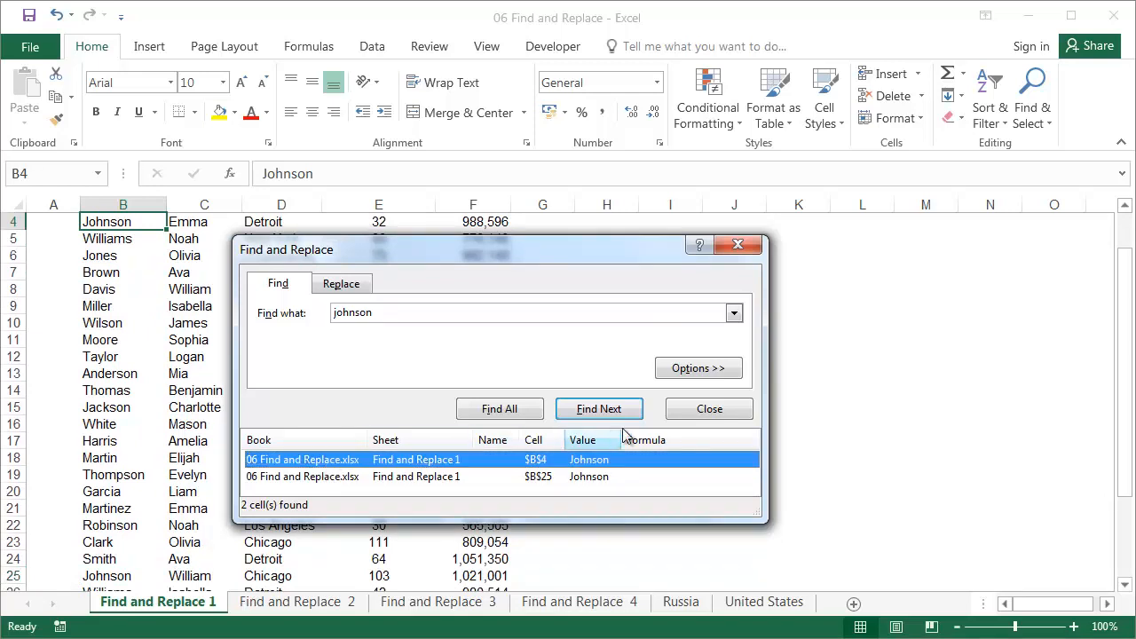
click(751, 410)
scroll(373, 382, up, 1)
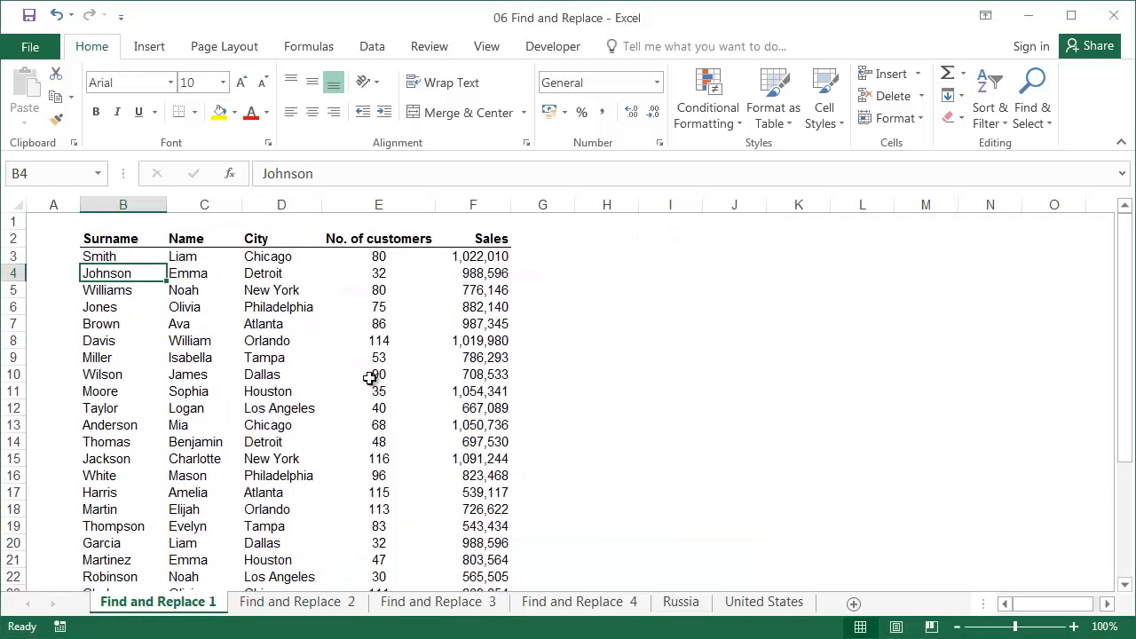
- Select different areas of the sheet in turn, including column D, range E3:F12 and rows 8 to 11, ending on cell H13
click(302, 205)
drag(360, 260, 487, 408)
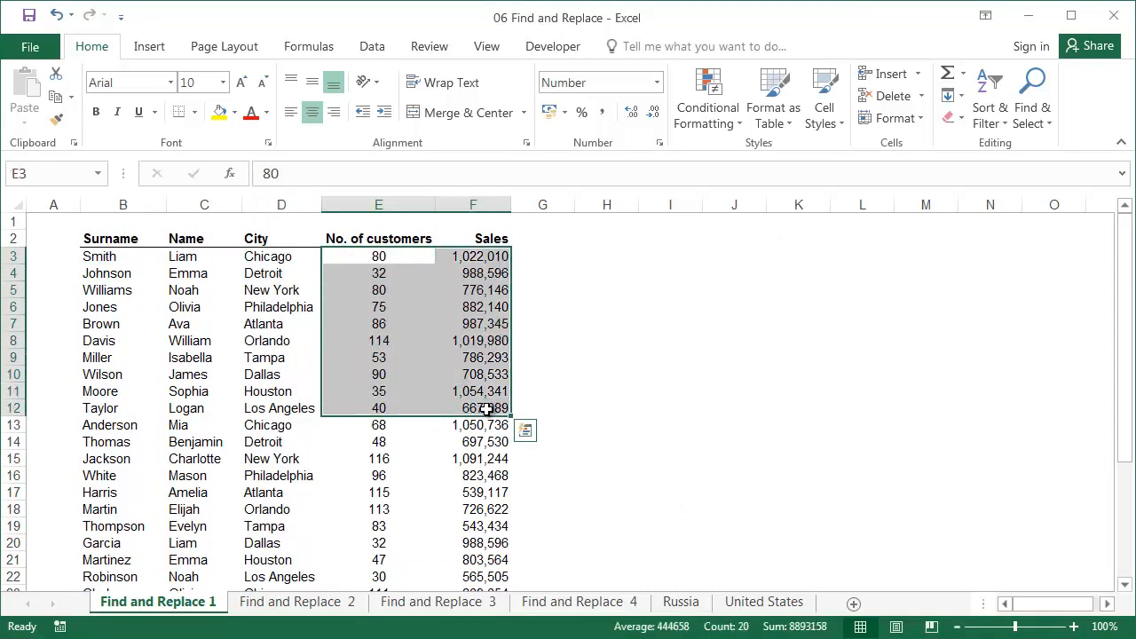
drag(10, 341, 12, 392)
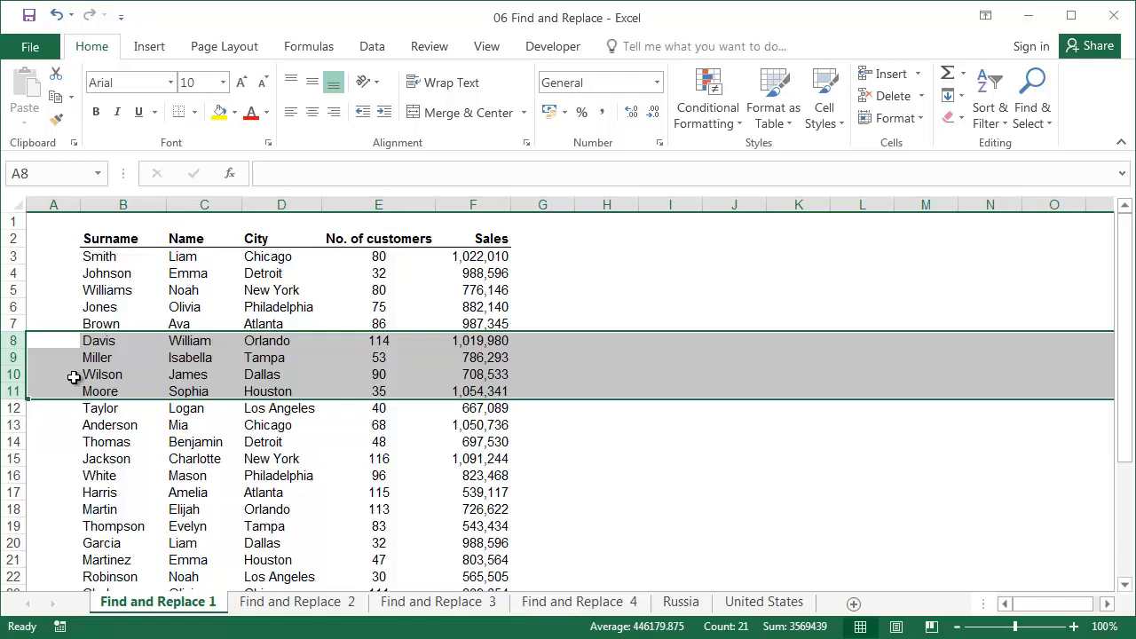
drag(189, 358, 253, 359)
click(499, 491)
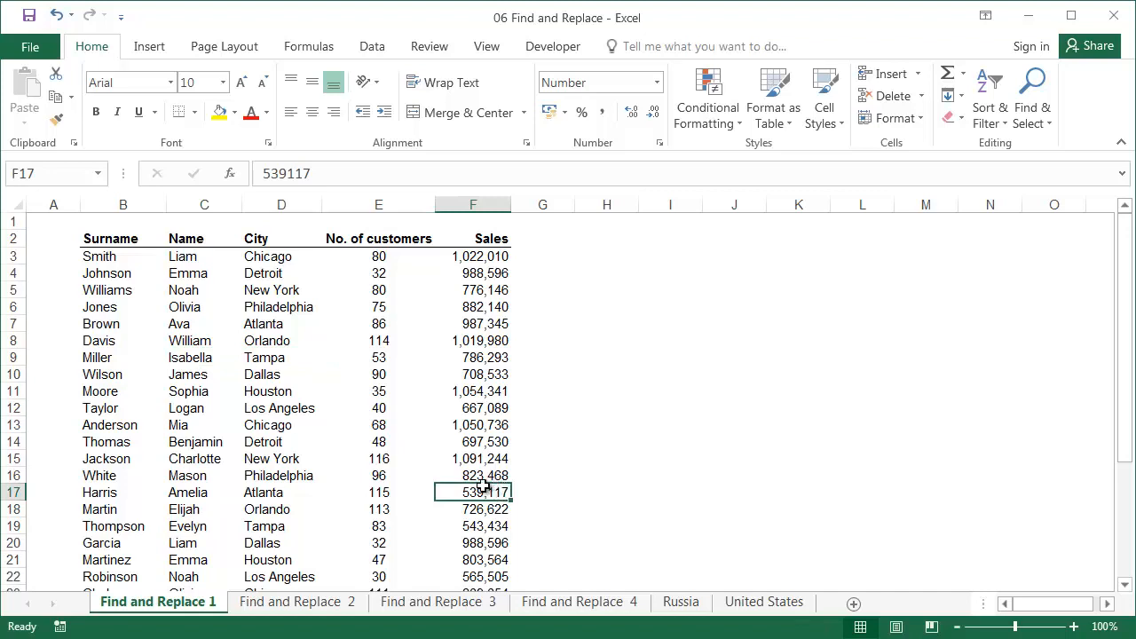
drag(674, 430, 710, 427)
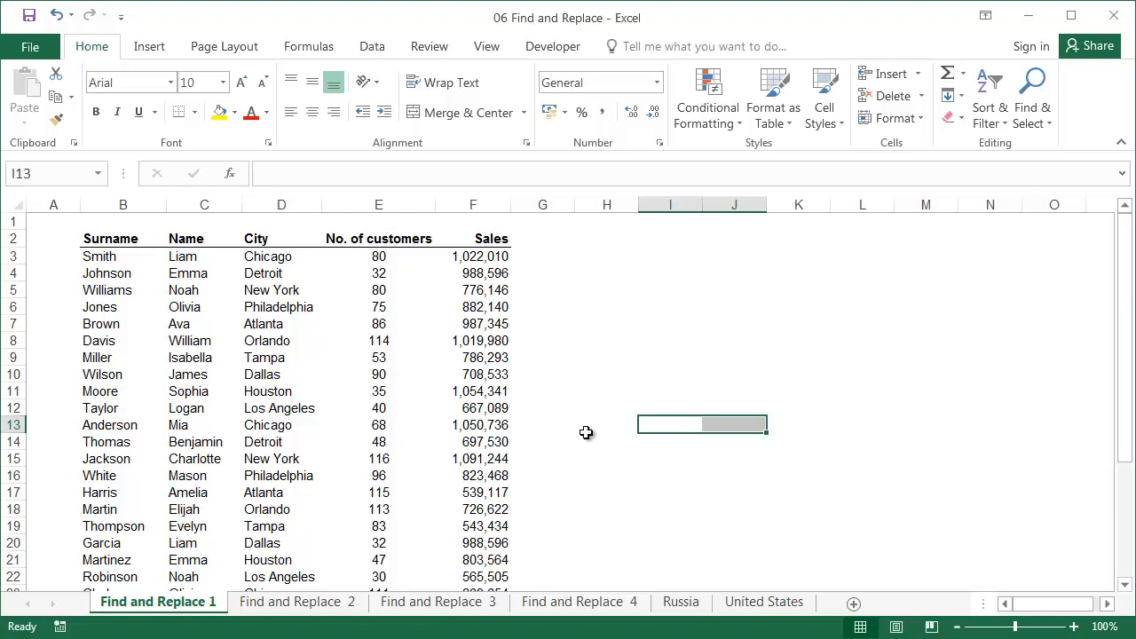
click(586, 432)
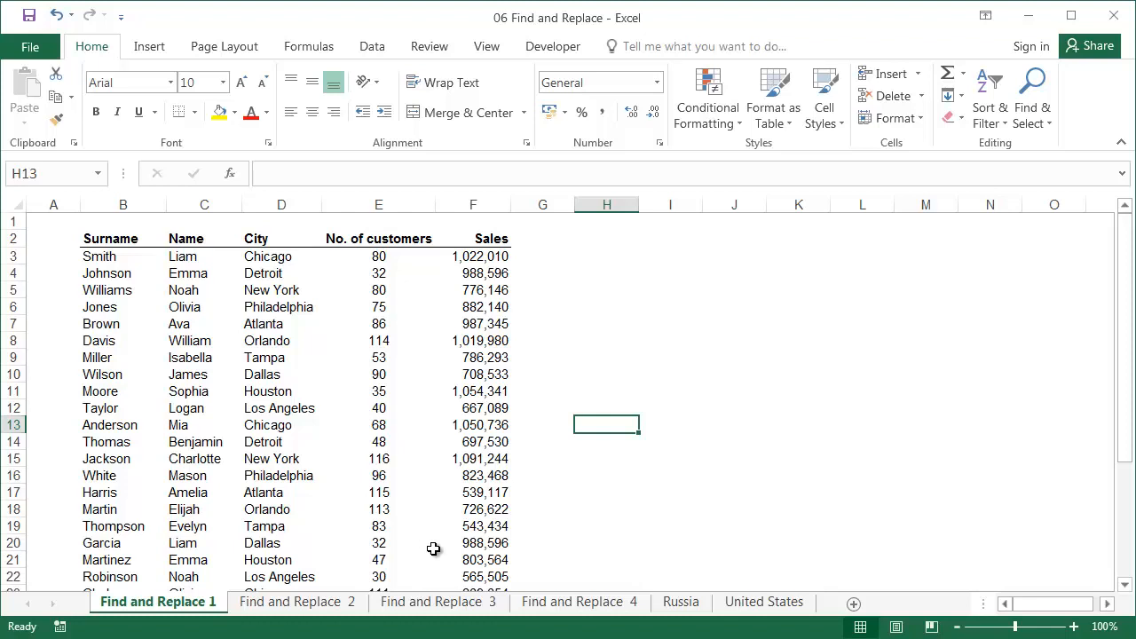
- Group the nonadjacent Find and Replace 1, Find and Replace 3 and Russia worksheets, and separately the consecutive Find and Replace 1 to 4 worksheets
key(ctrl)
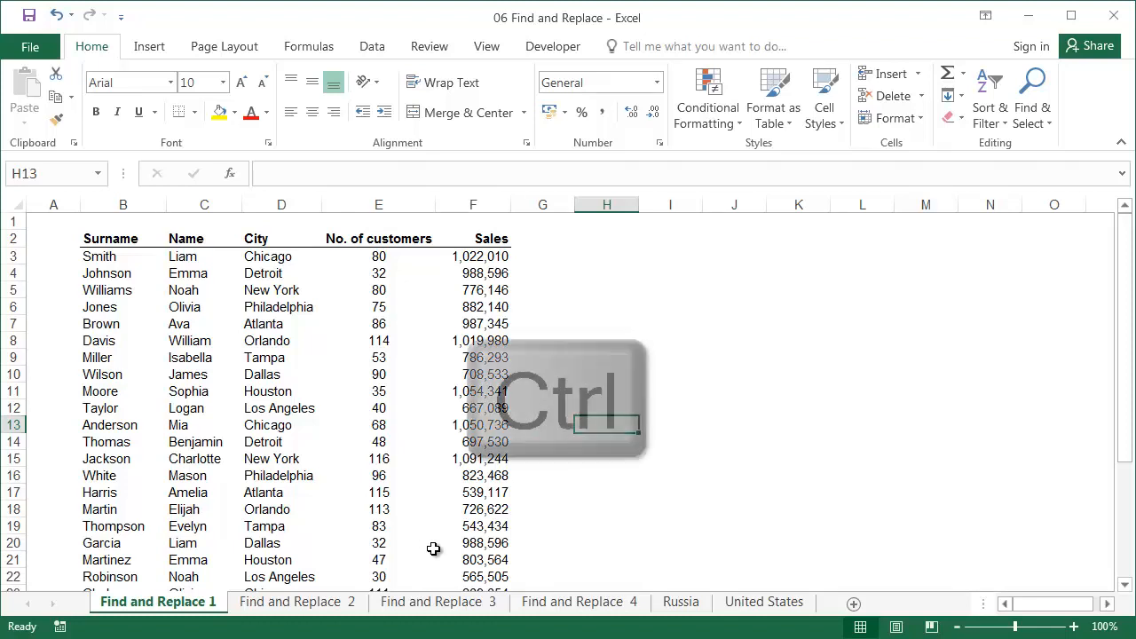
ctrl+click(399, 604)
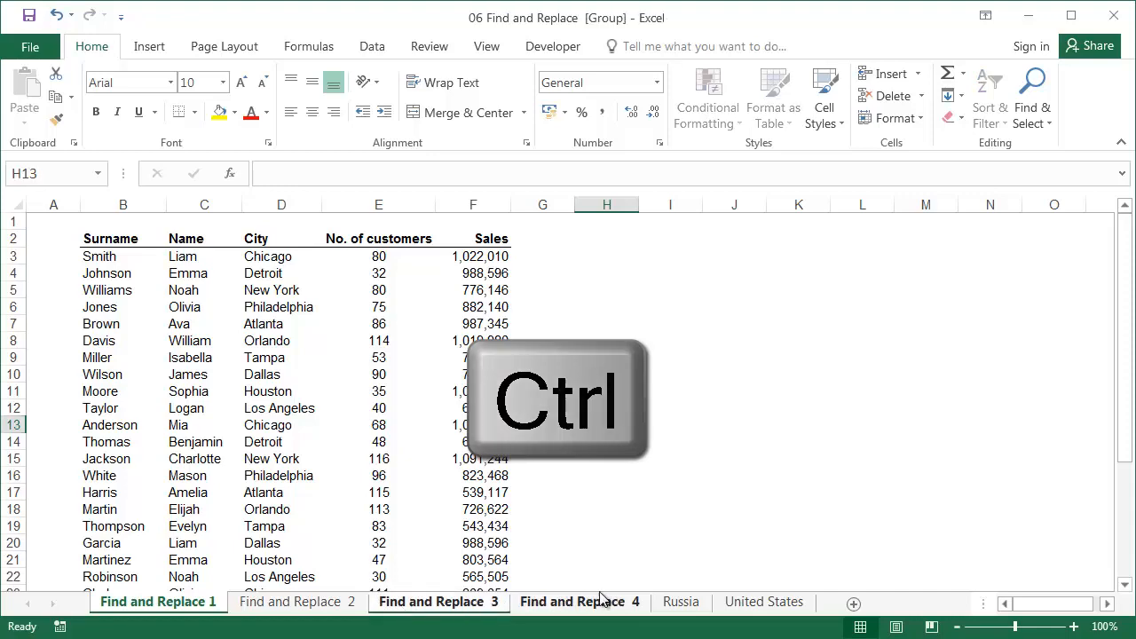
ctrl+click(672, 603)
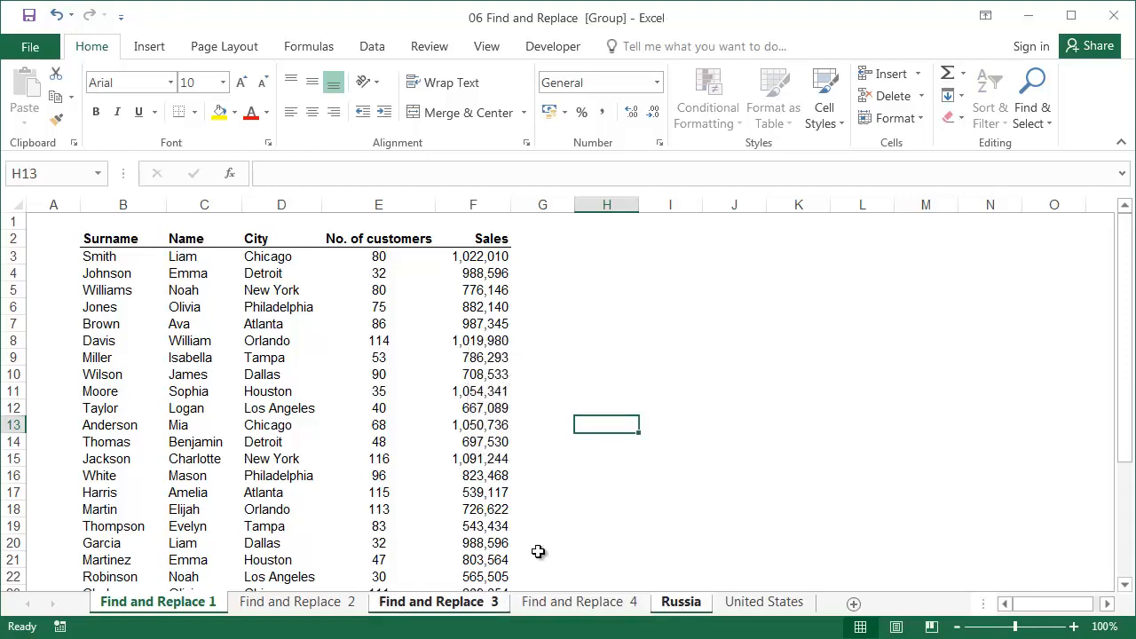
click(540, 604)
click(157, 604)
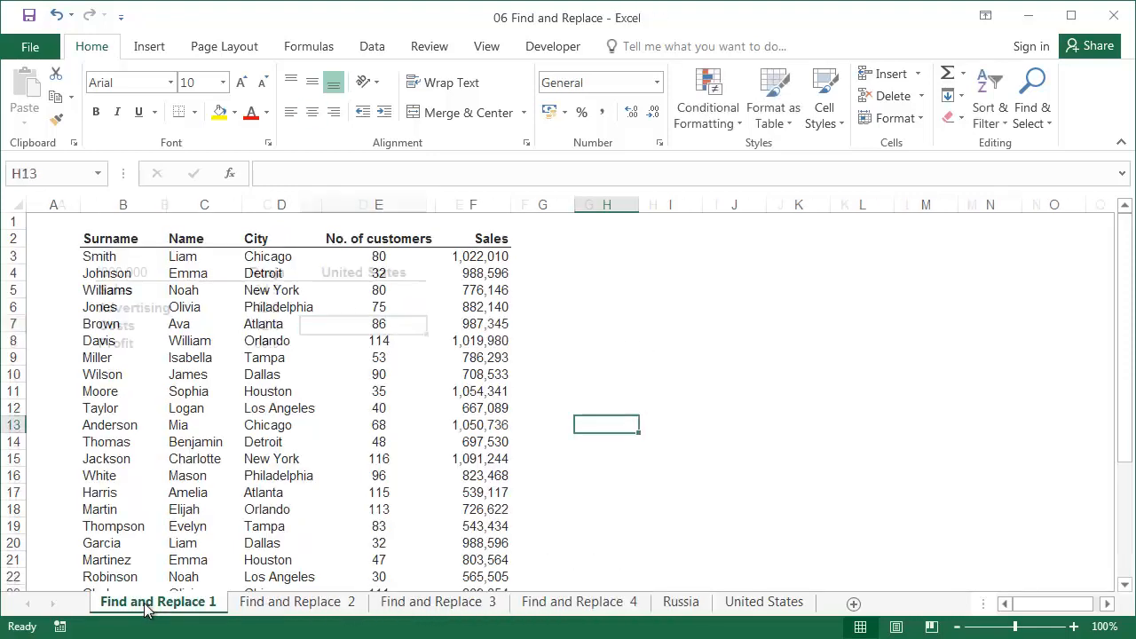
key(shift)
shift+click(577, 602)
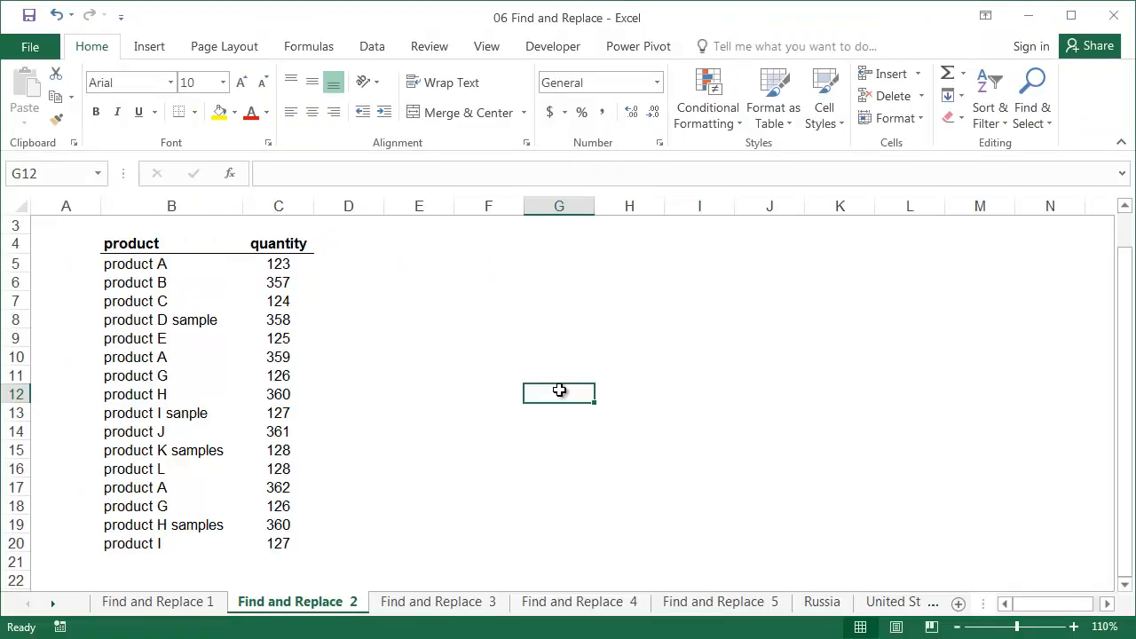
- Find all cells containing "sample" on the Find and Replace 2 sheet and enlarge the results list
key(ctrl+f)
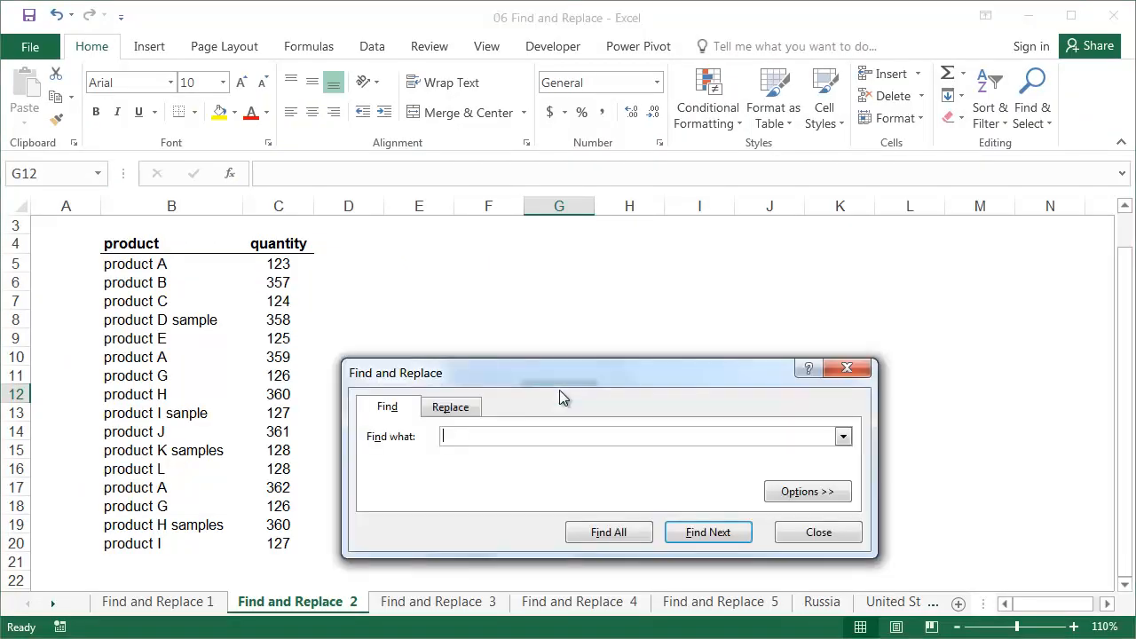
drag(562, 374, 562, 265)
text(sample)
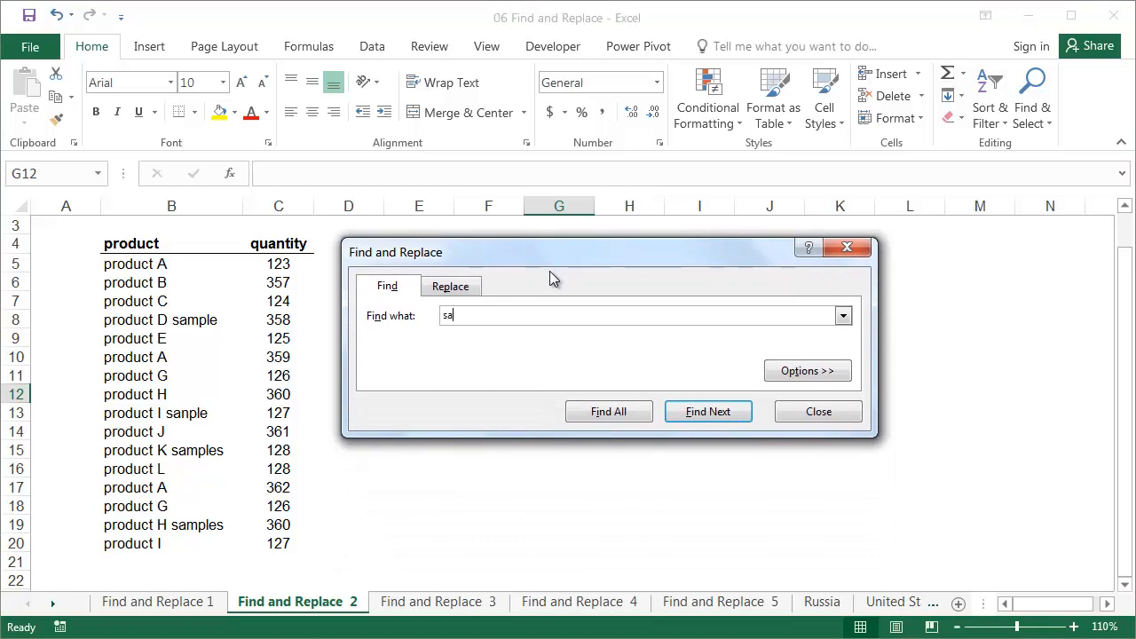
click(603, 411)
drag(558, 523, 558, 577)
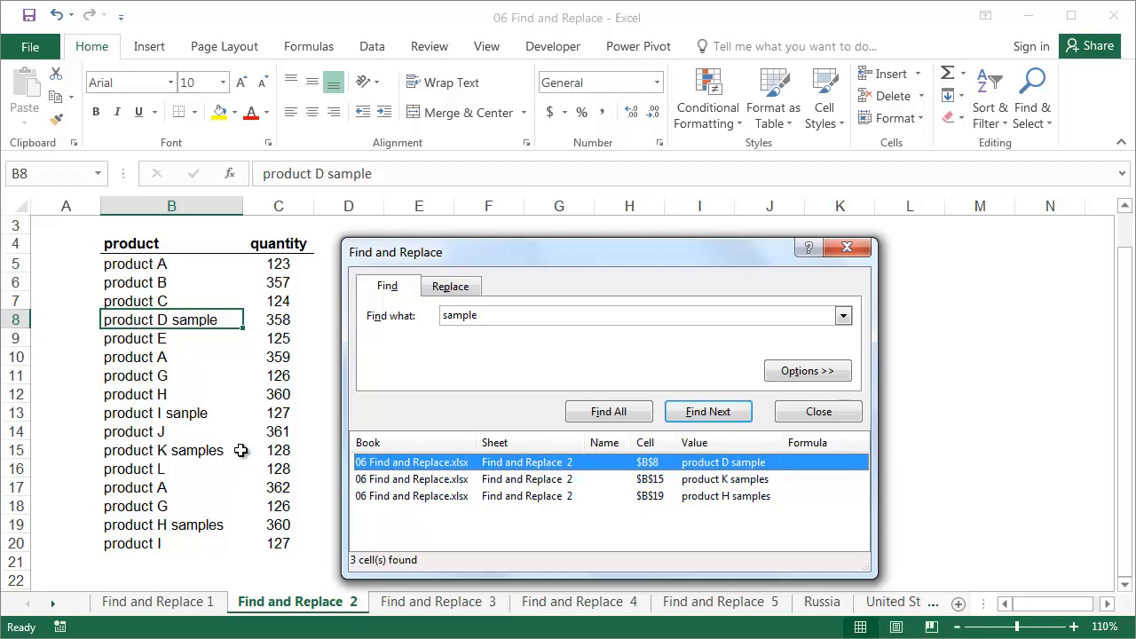
- Change the search text to the wildcard pattern "sa?ple" and find all matching cells
click(459, 317)
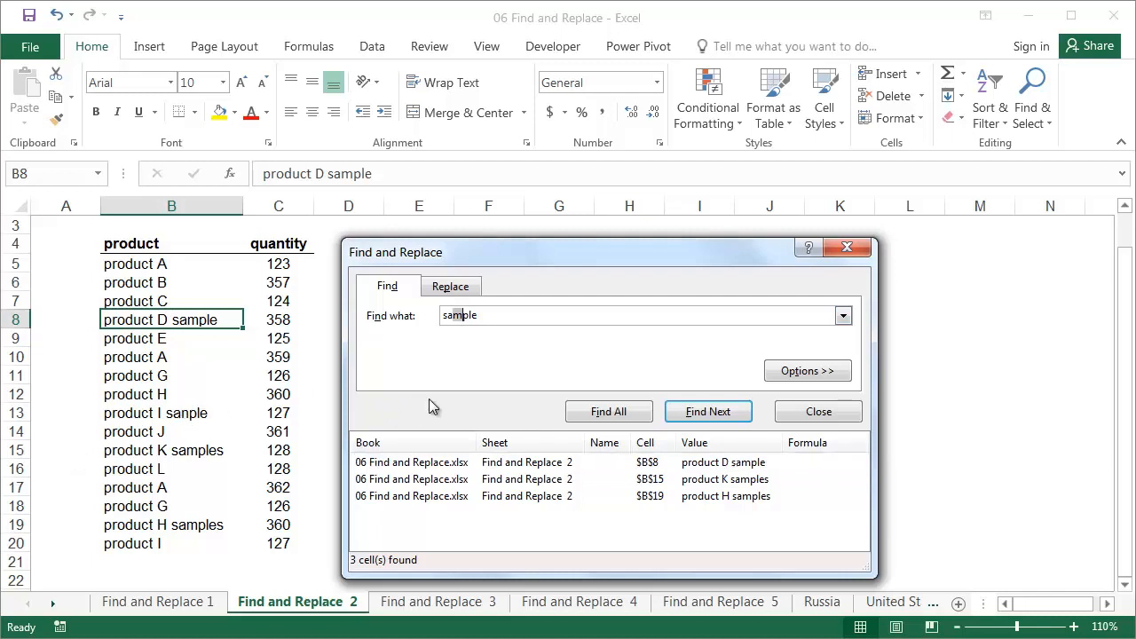
text(?)
click(636, 410)
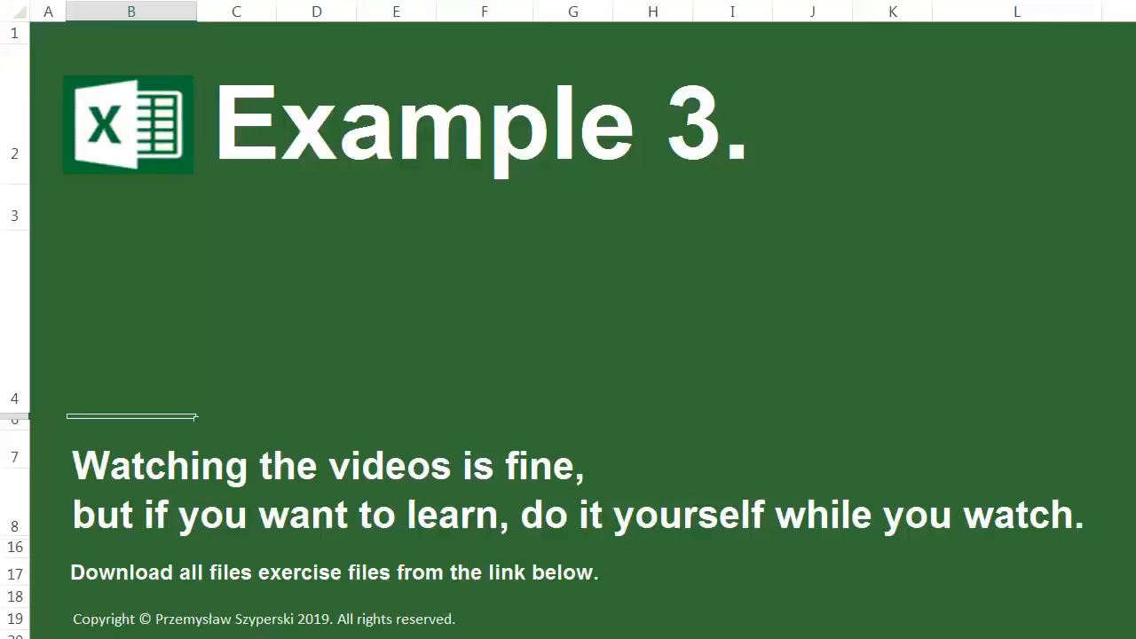
- On the Find and Replace 3 sheet, examine the Category codes in column G and the category ranges in J2:K5
key(Down)
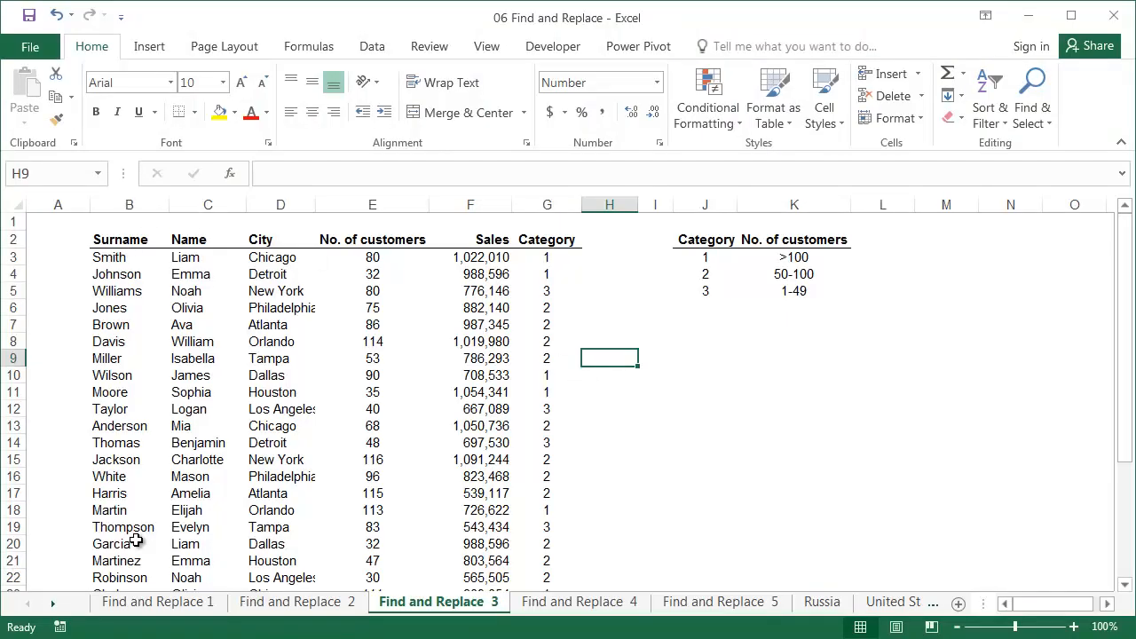
click(552, 258)
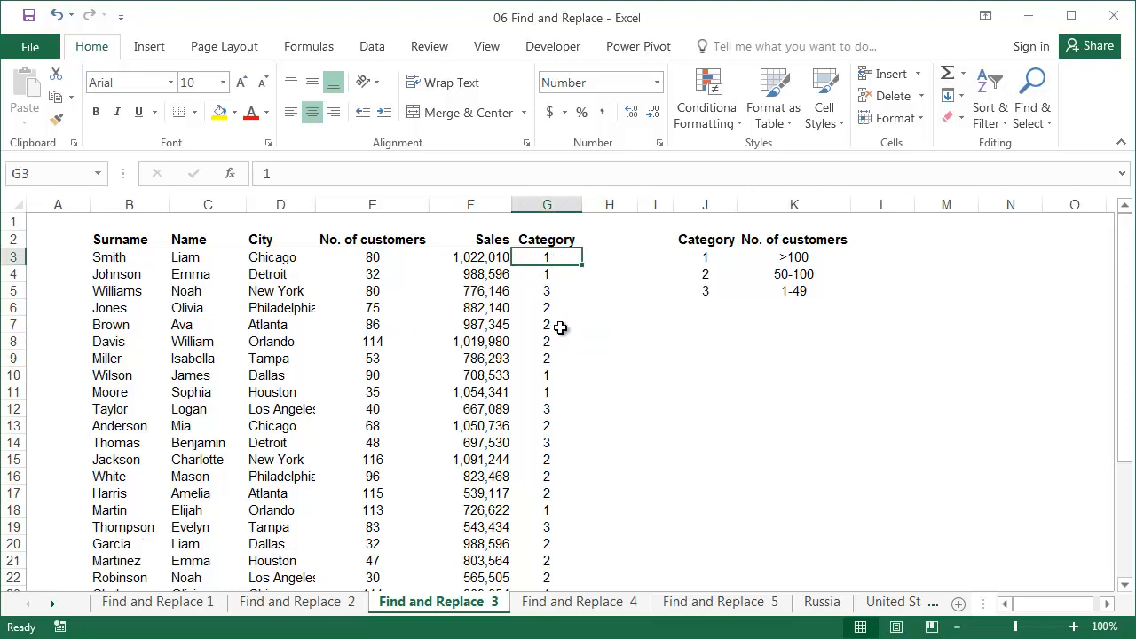
click(559, 359)
click(732, 256)
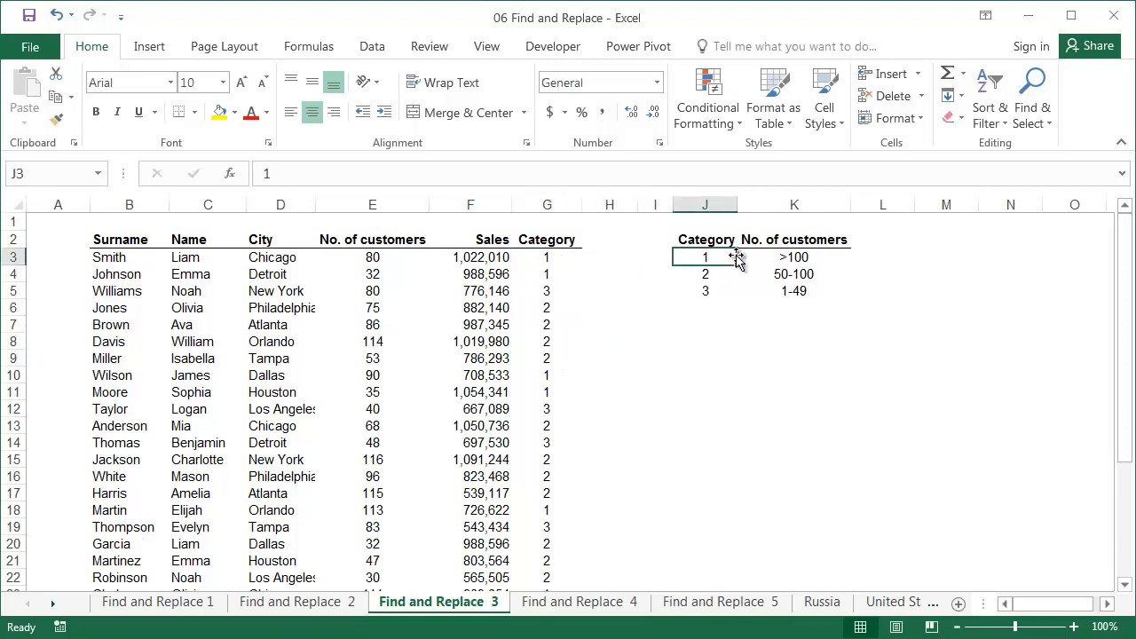
click(734, 291)
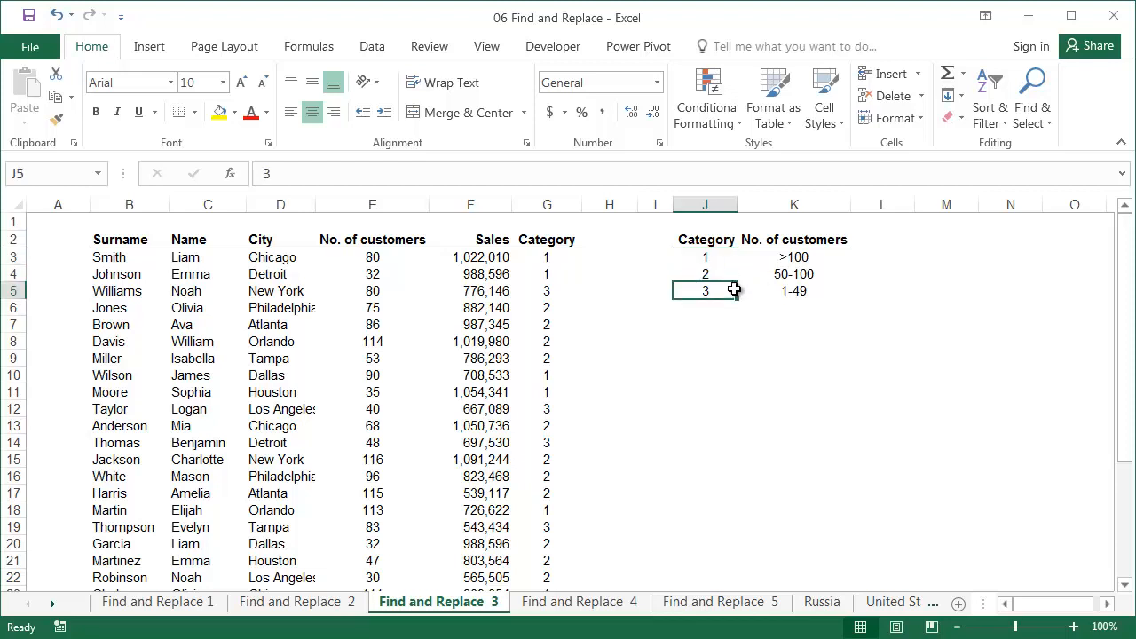
click(799, 287)
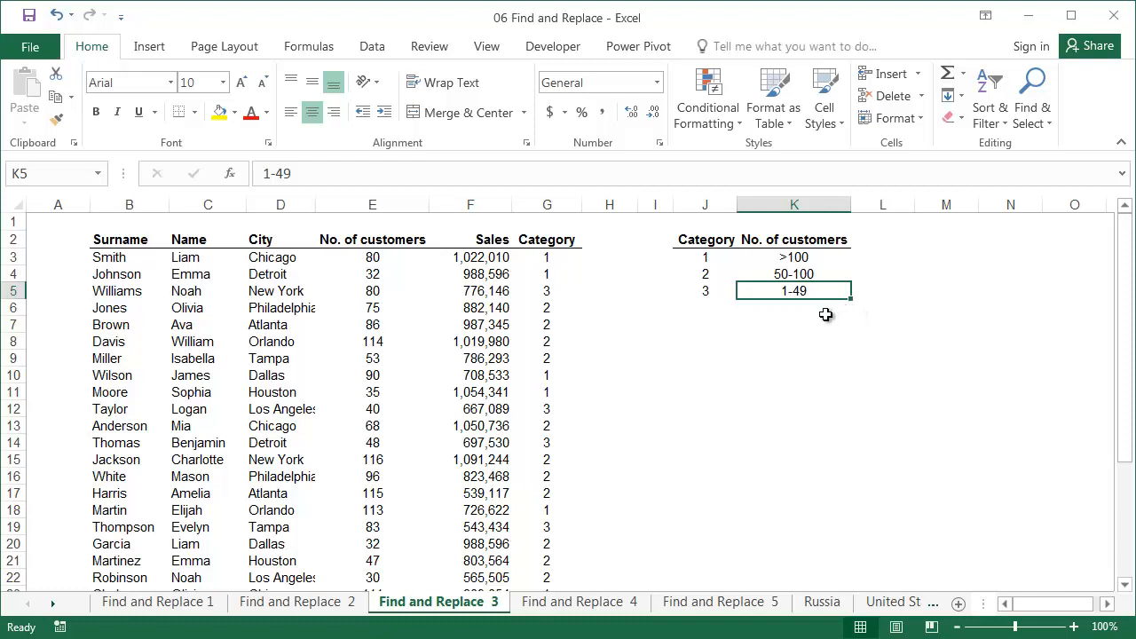
- Replace every 3 in the Category column G with '1-49, using the leading apostrophe to keep it as text
click(533, 204)
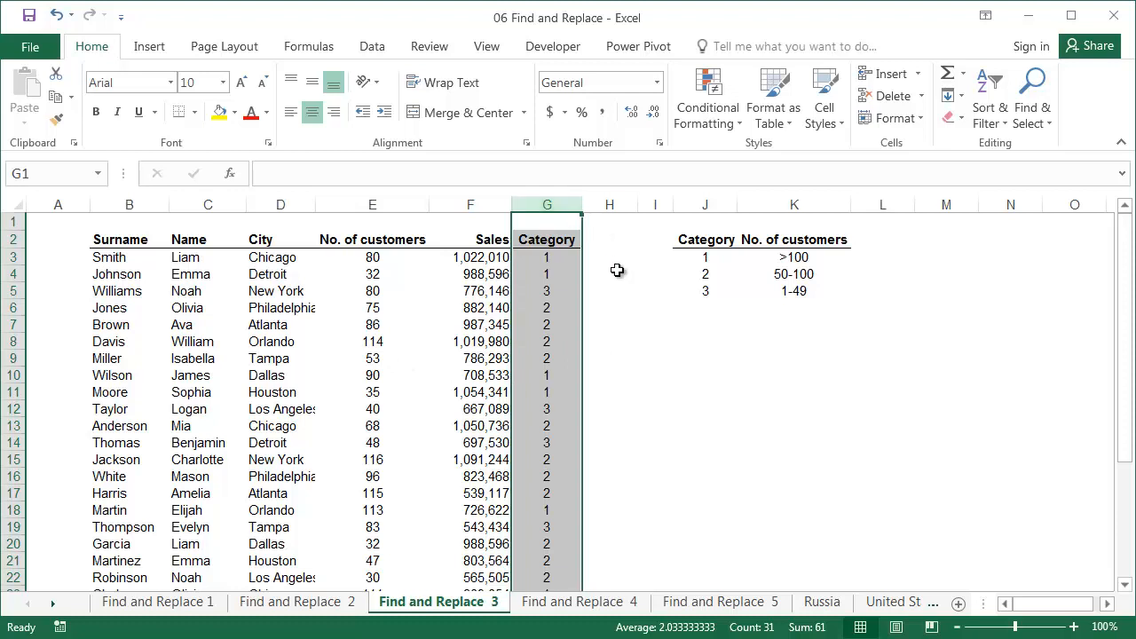
click(1033, 98)
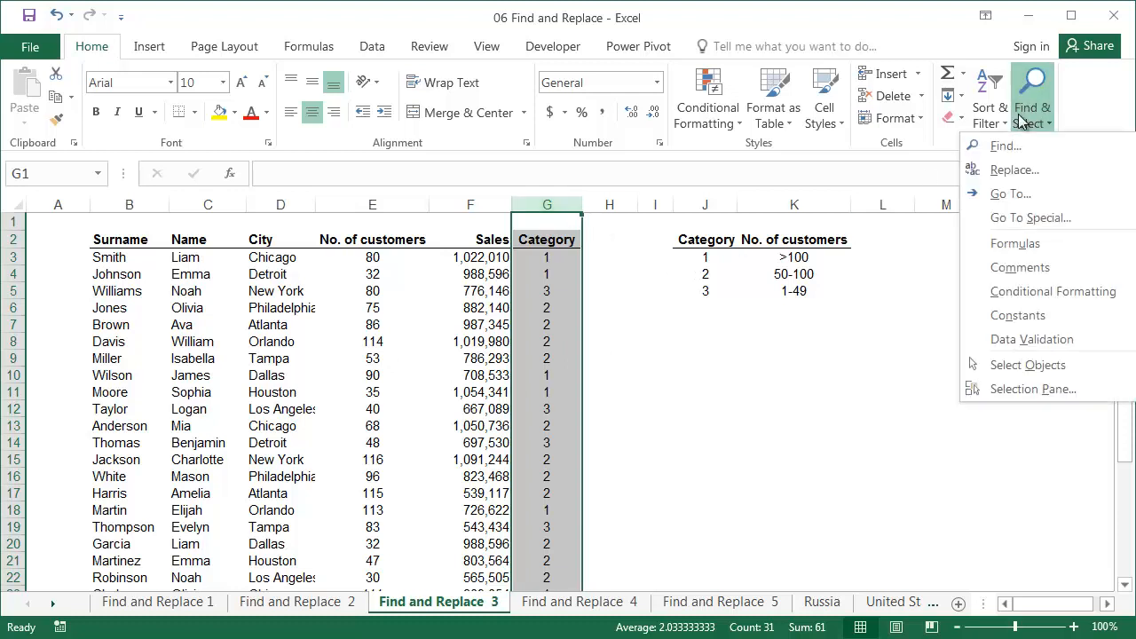
click(1021, 175)
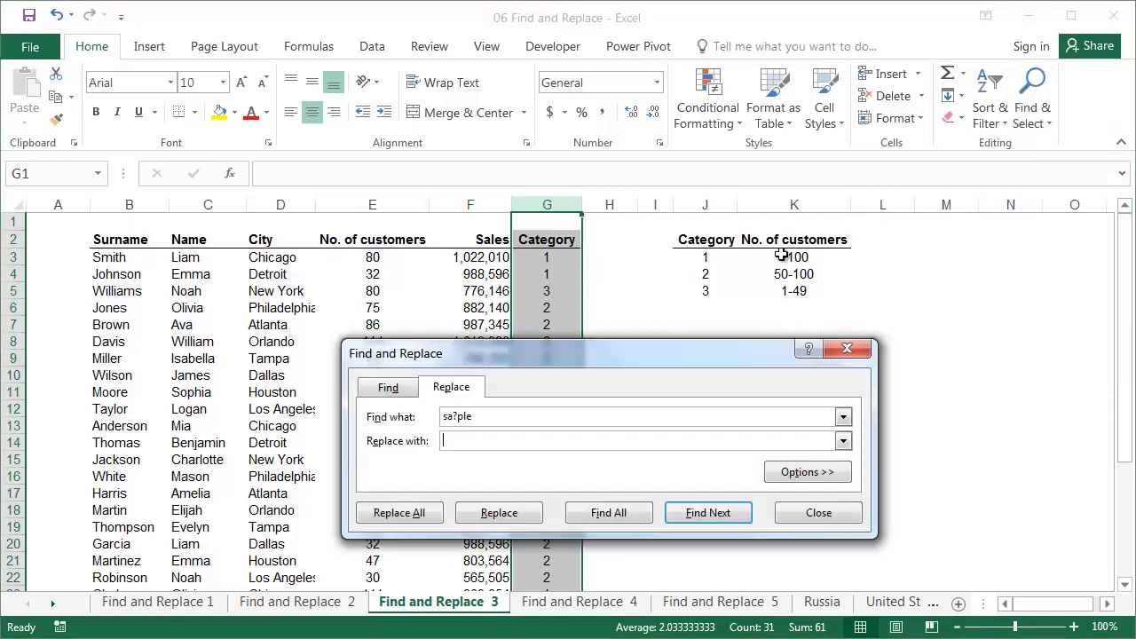
drag(626, 355, 879, 326)
drag(733, 387, 697, 387)
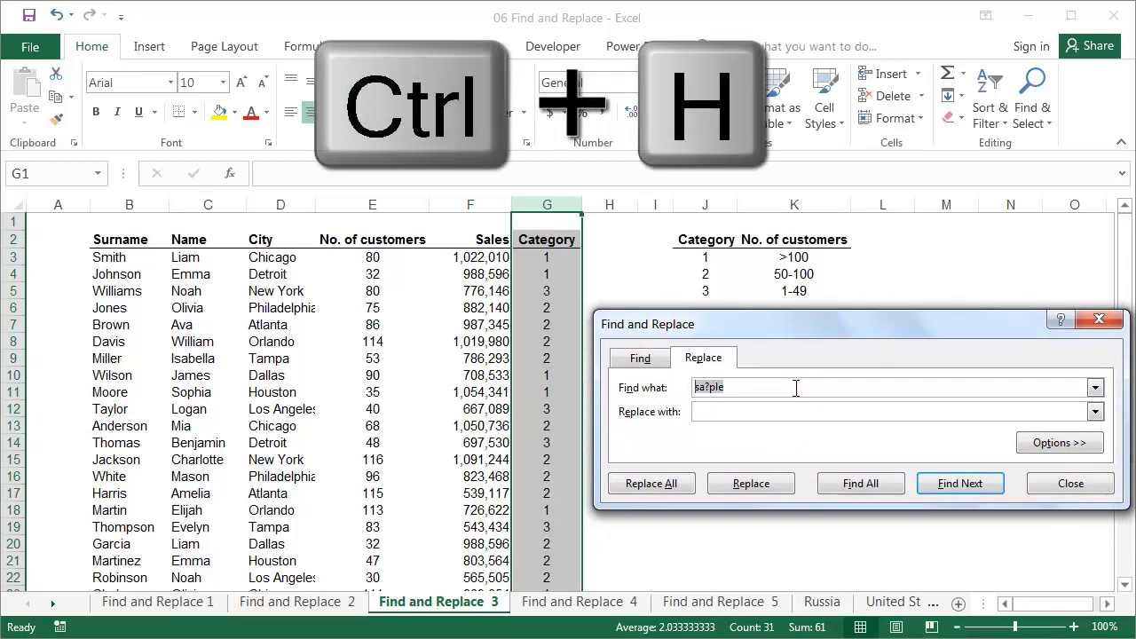
text(3)
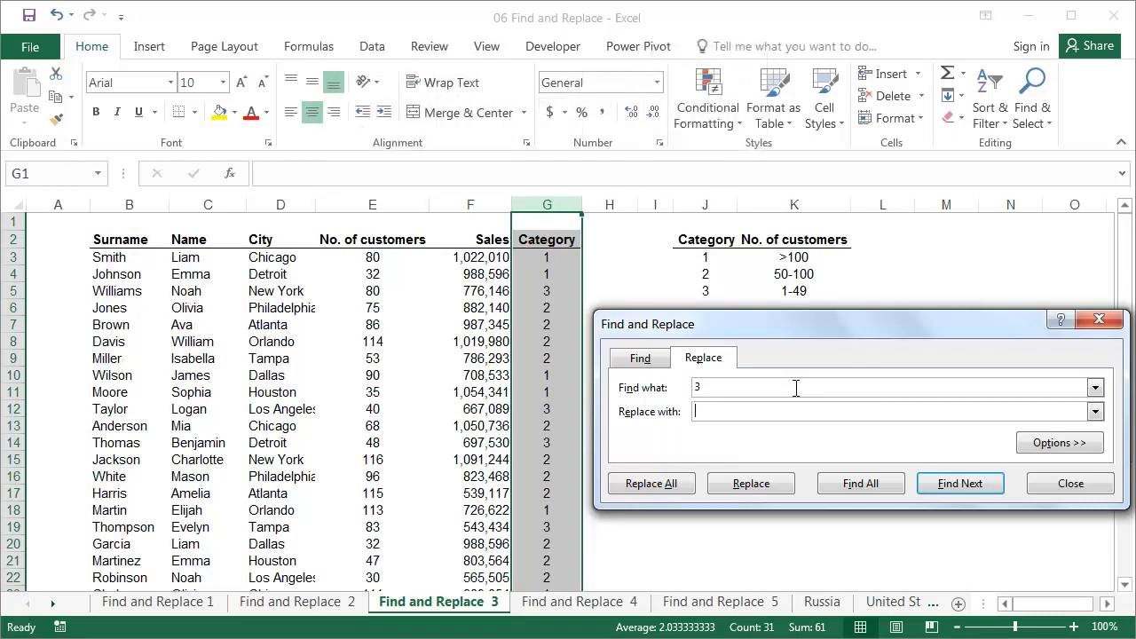
text(1-4)
text(9)
click(696, 412)
text(')
click(675, 487)
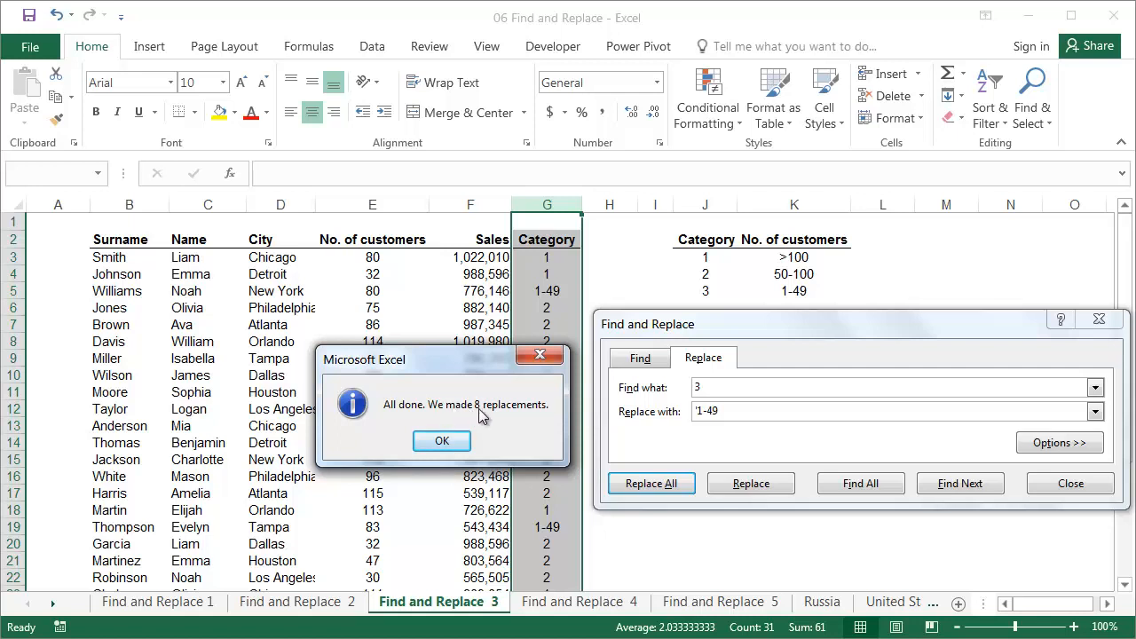
- Replace every 2 in the Category column G with '50-100, keeping the leading apostrophe so it stays text
click(442, 442)
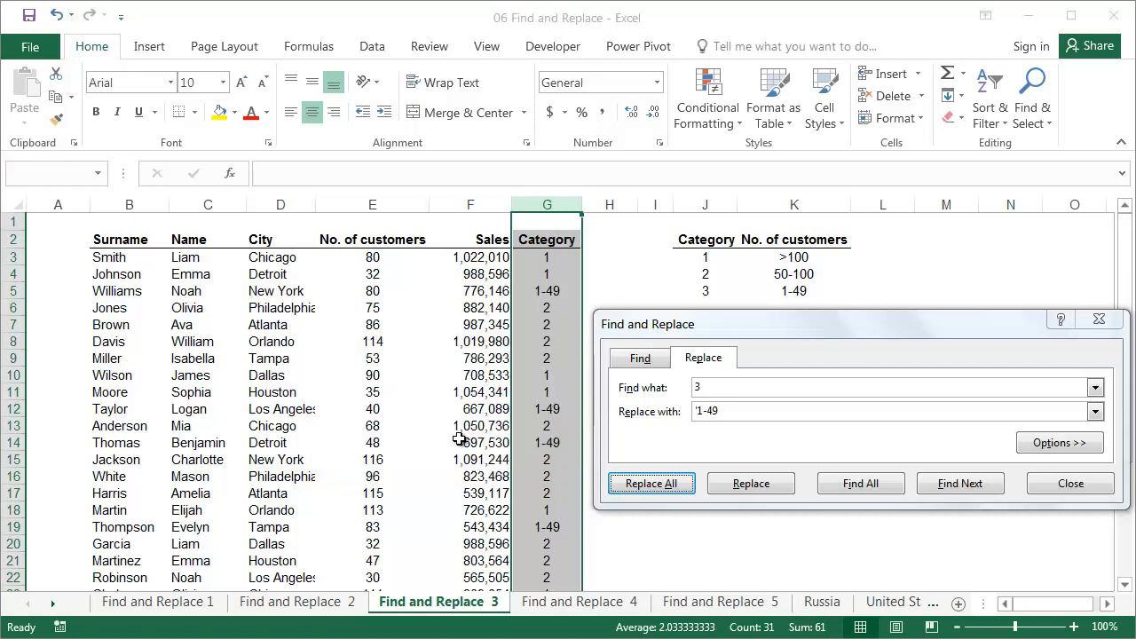
click(691, 391)
text(2)
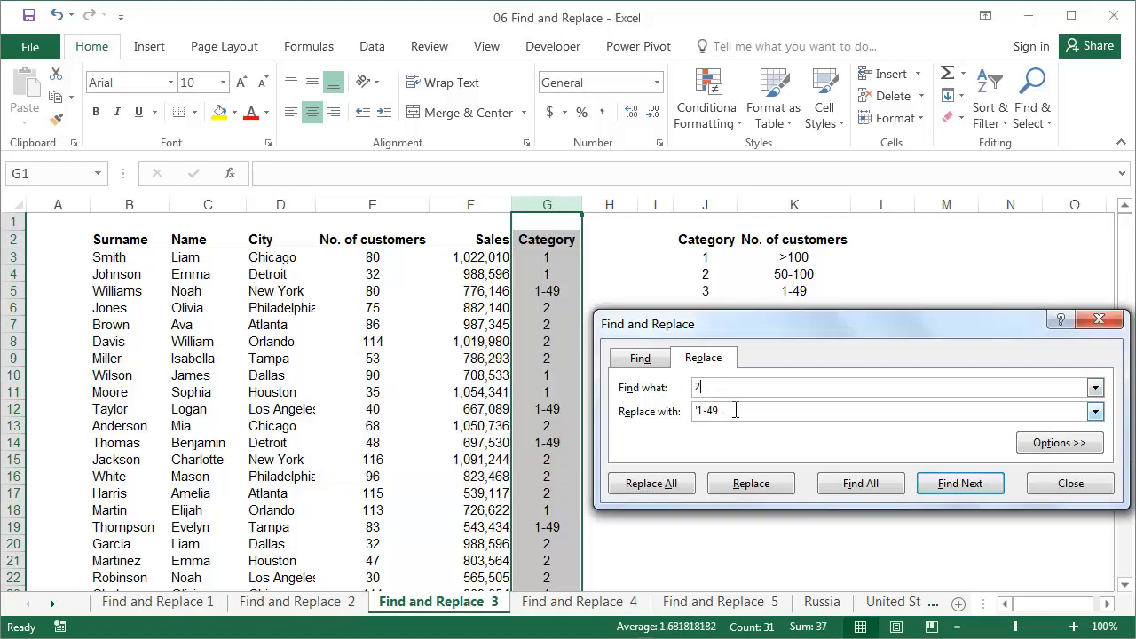
click(744, 414)
key(BackSpace)
key(BackSpace)
key(BackSpace)
key(BackSpace)
text(50-100)
click(680, 484)
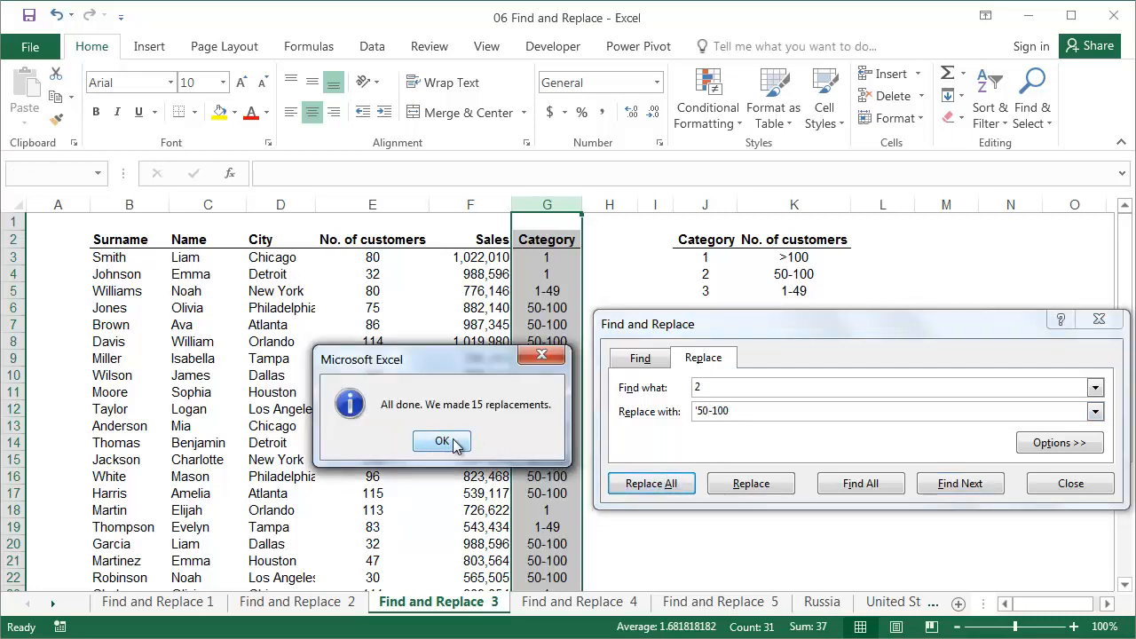
click(442, 441)
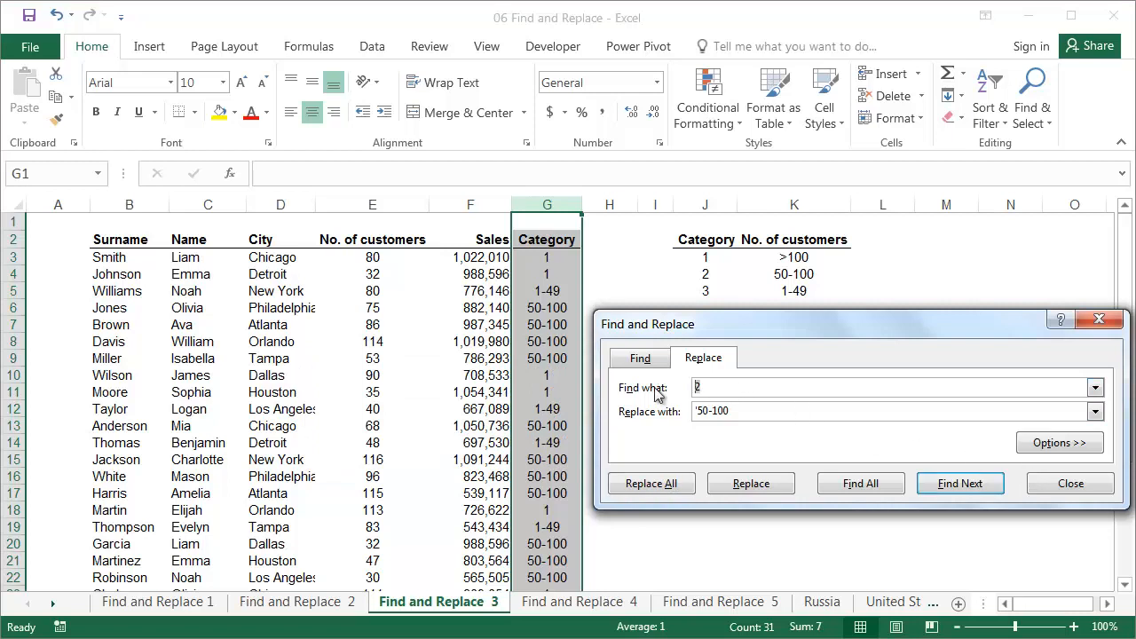
- Try to replace every 1 in the Category column G with >100, and undo the replacement
text(1)
drag(698, 411, 769, 413)
key(BackSpace)
text(>100)
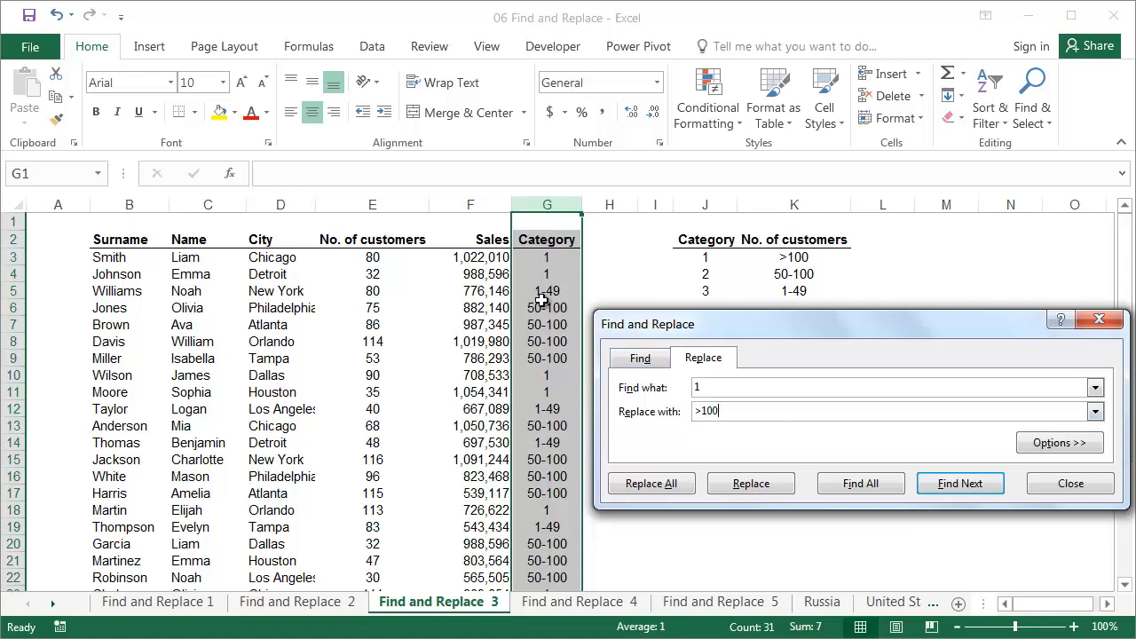
click(652, 483)
click(440, 438)
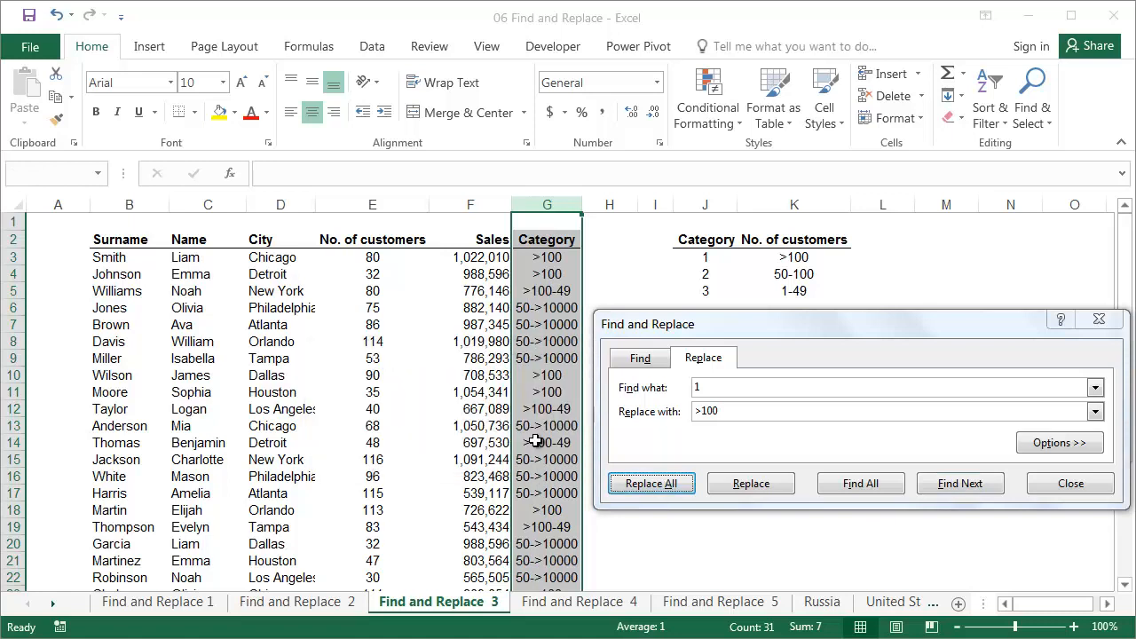
click(1034, 486)
click(765, 460)
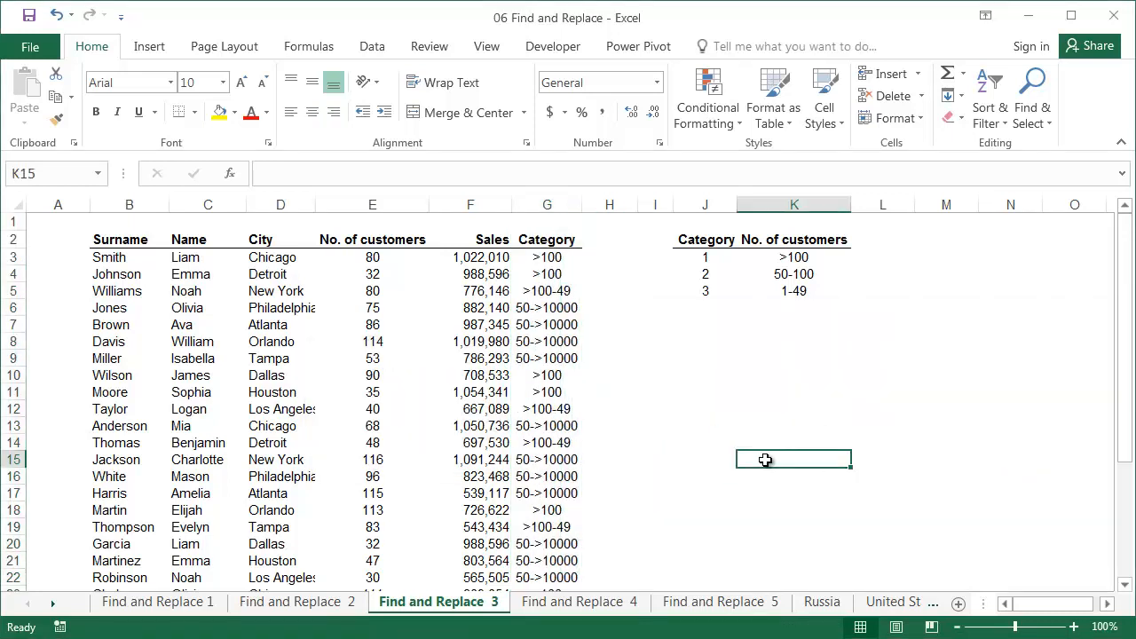
key(ctrl+z)
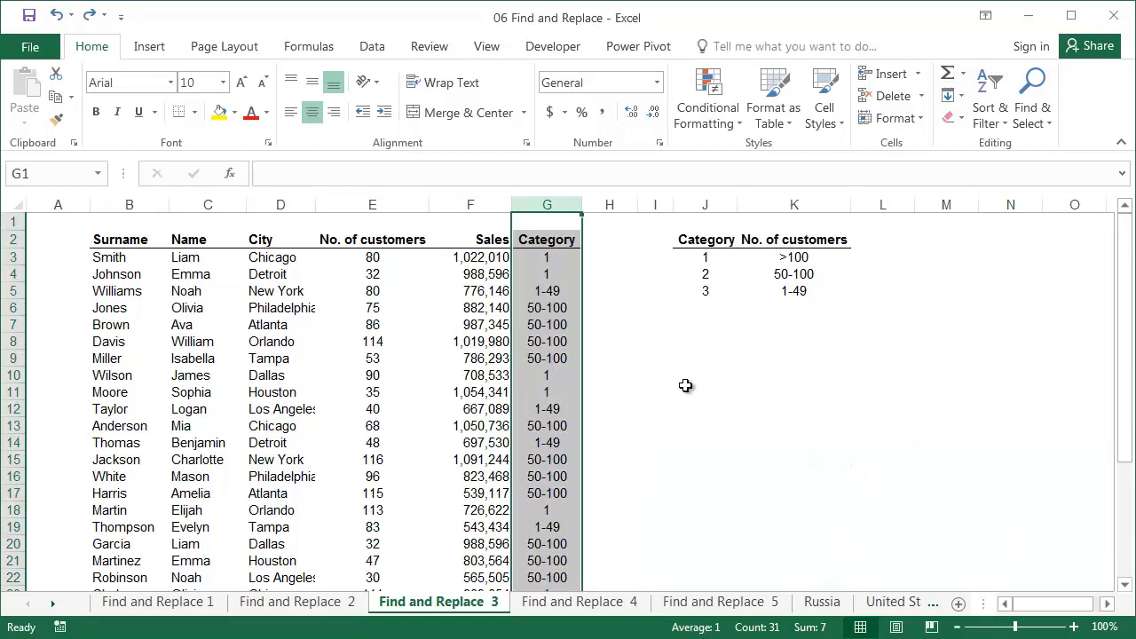
- Replace 1 with >100 in the Category column G, matching entire cell contents only, and close the Replace dialog
key(ctrl+h)
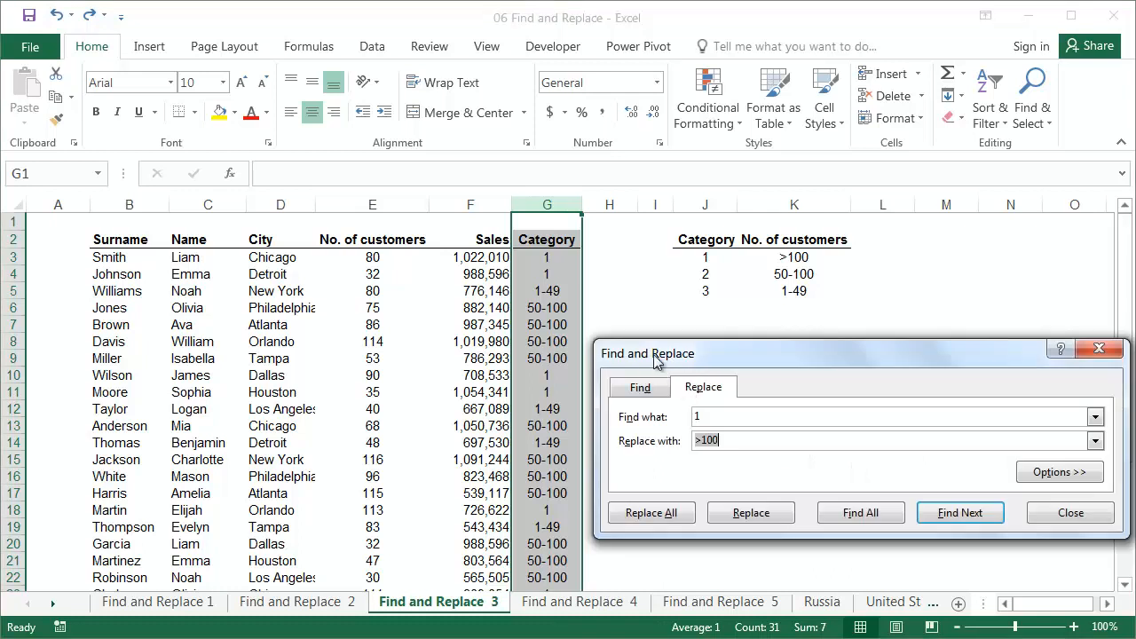
drag(840, 354, 838, 305)
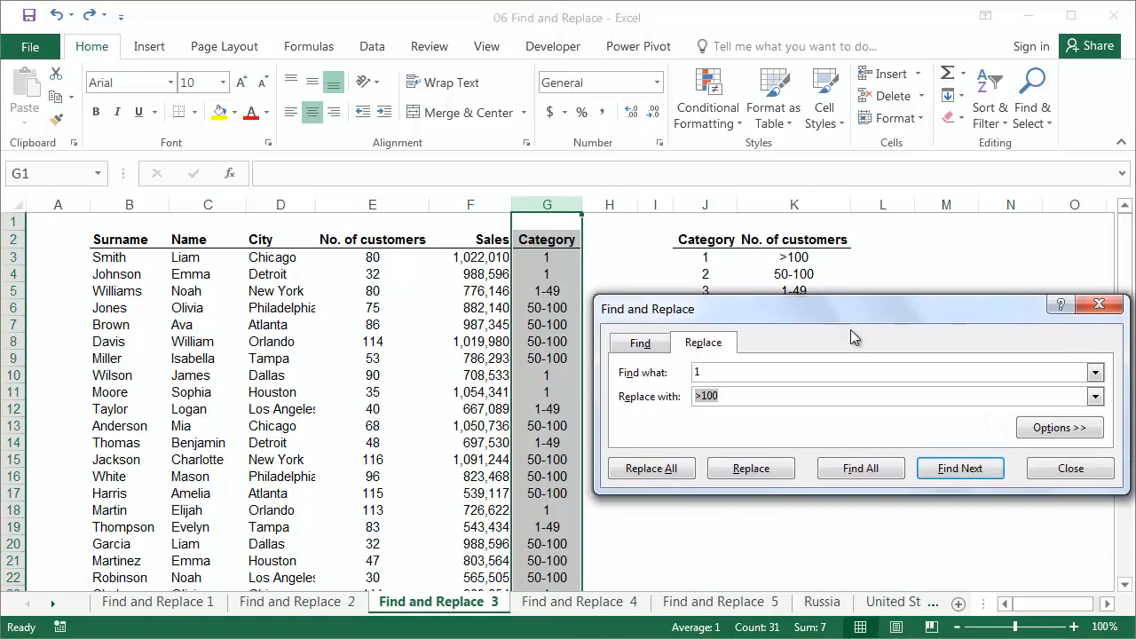
click(1053, 429)
click(777, 446)
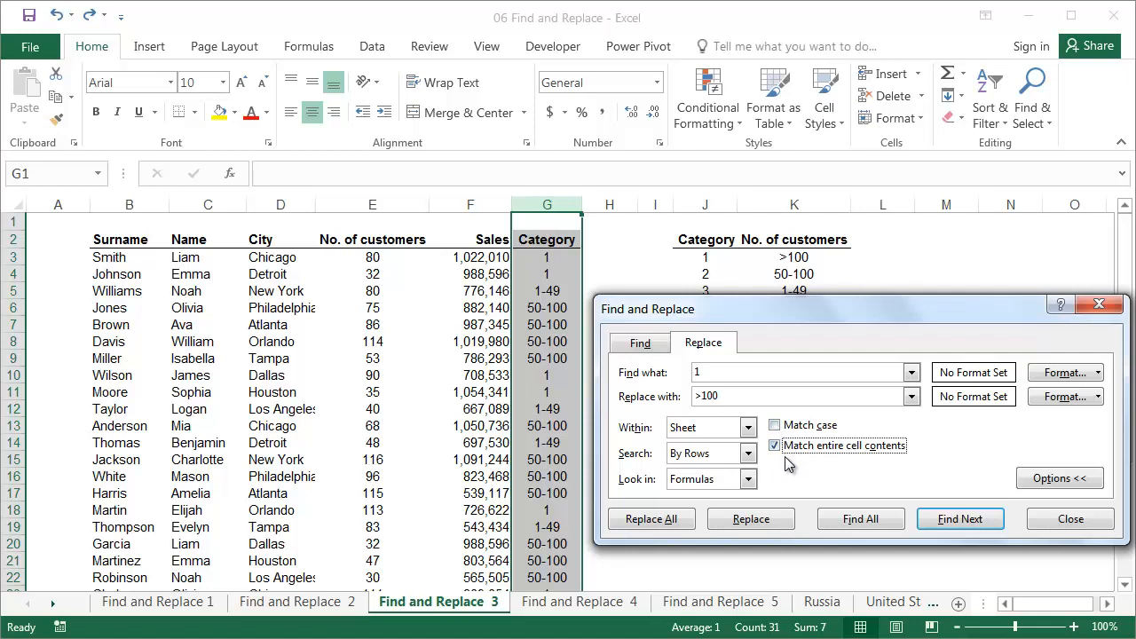
click(670, 522)
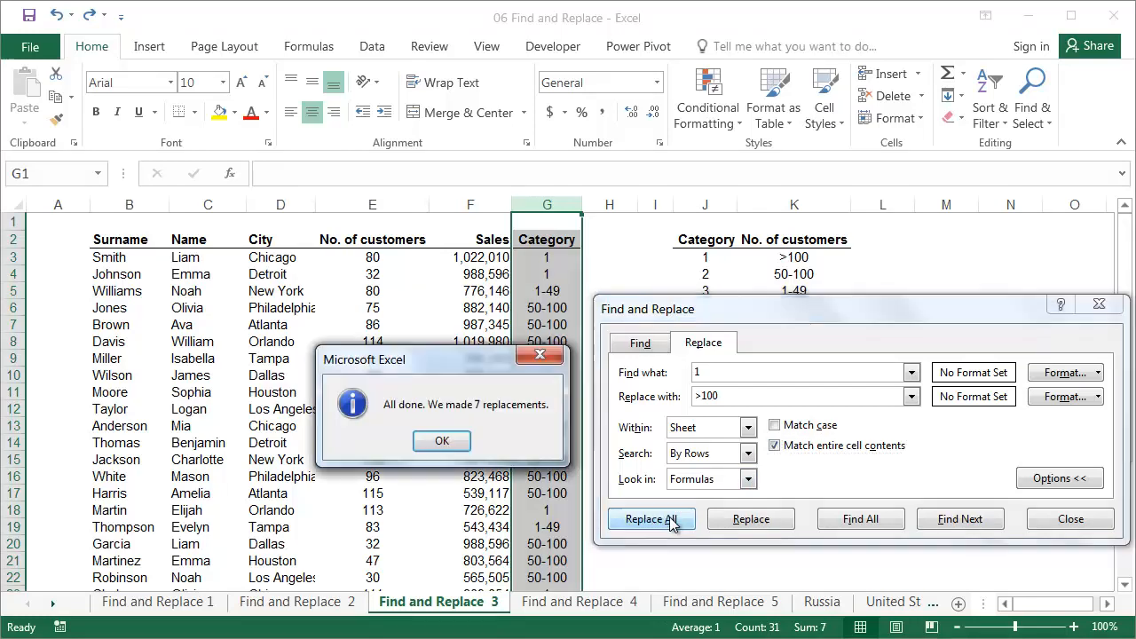
click(469, 446)
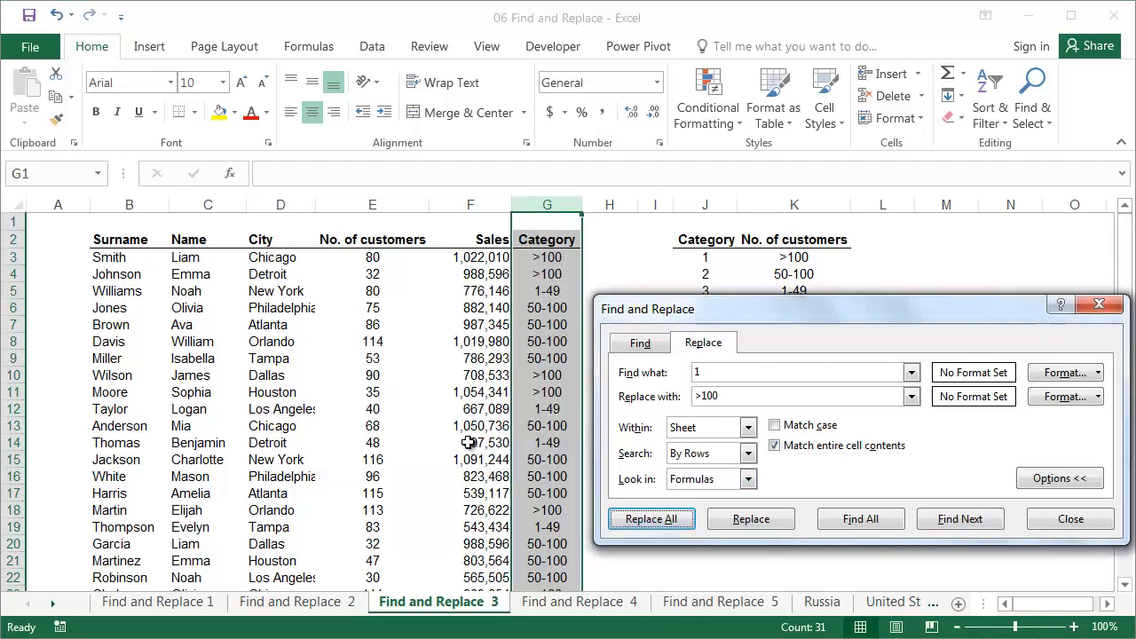
click(1054, 514)
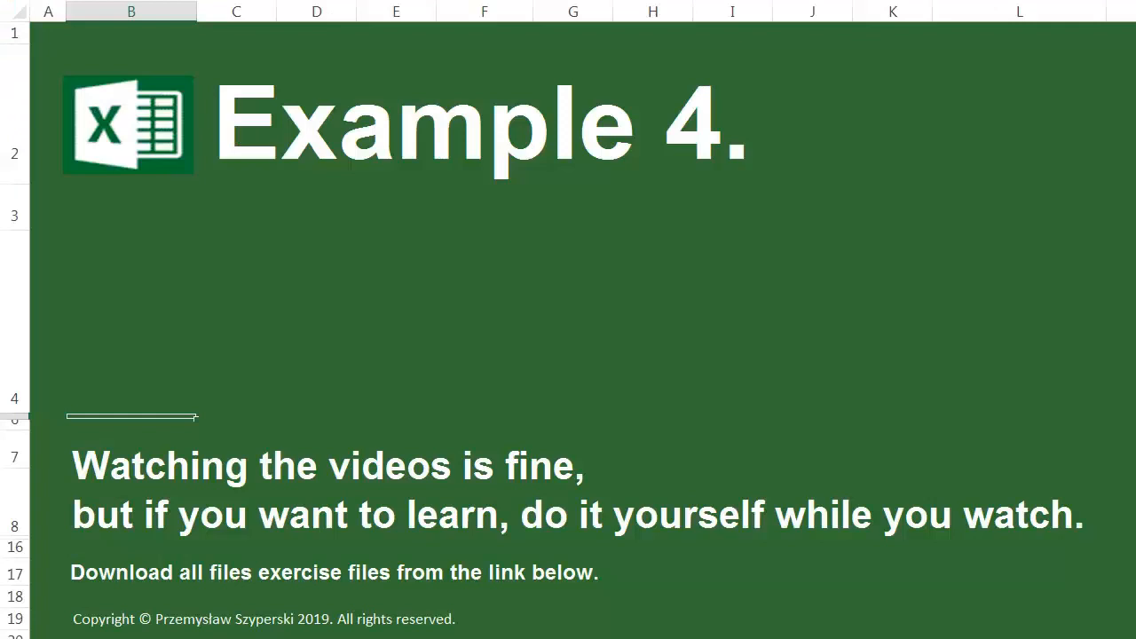
drag(196, 416, 1106, 537)
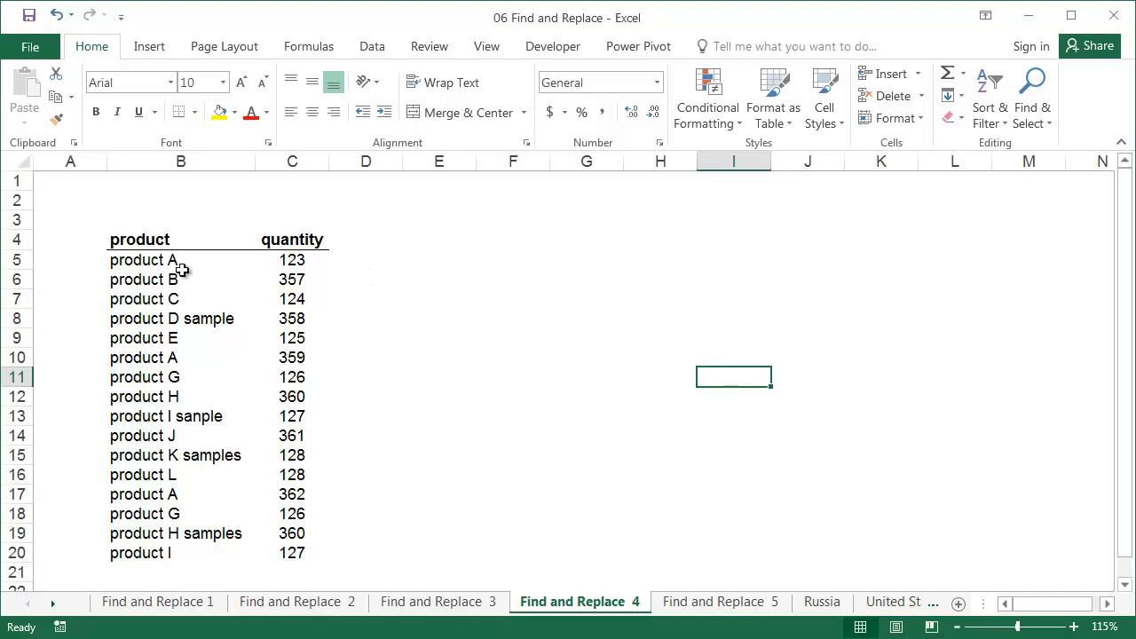
- On the Find and Replace 4 sheet, select the product names in B5:B20 and disable matching entire cell contents for Replace
drag(177, 259, 190, 553)
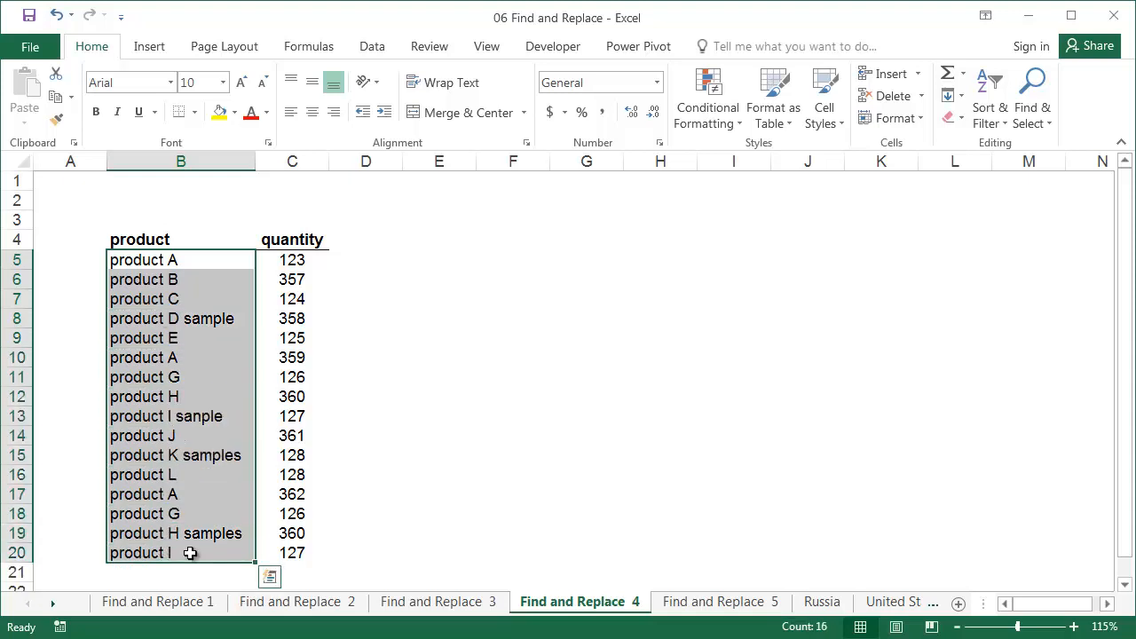
key(ctrl+h)
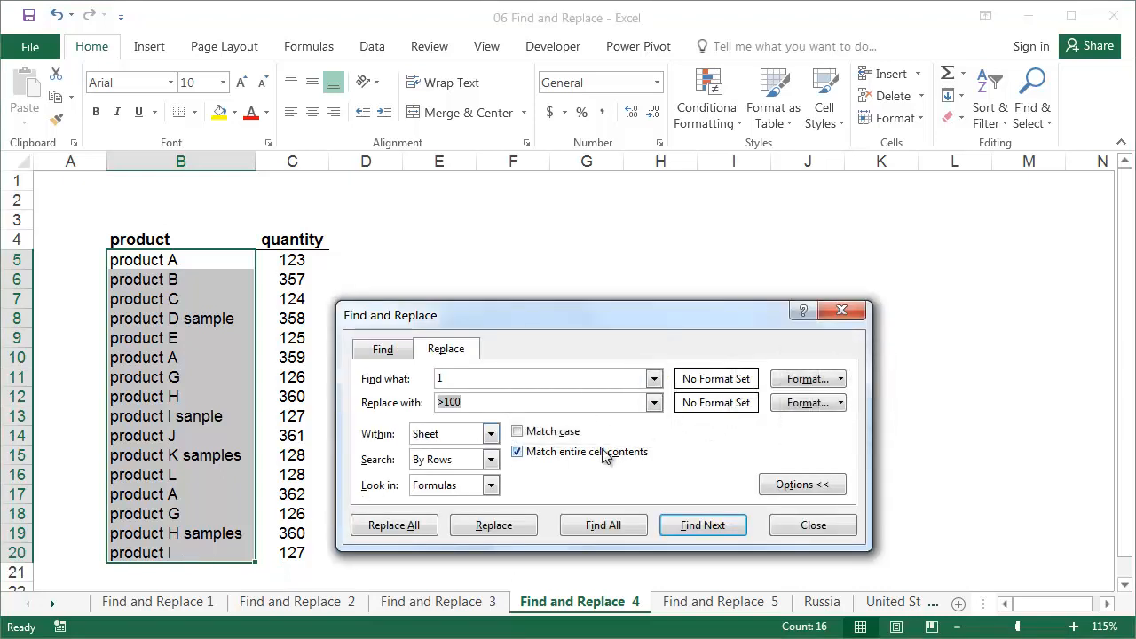
click(575, 455)
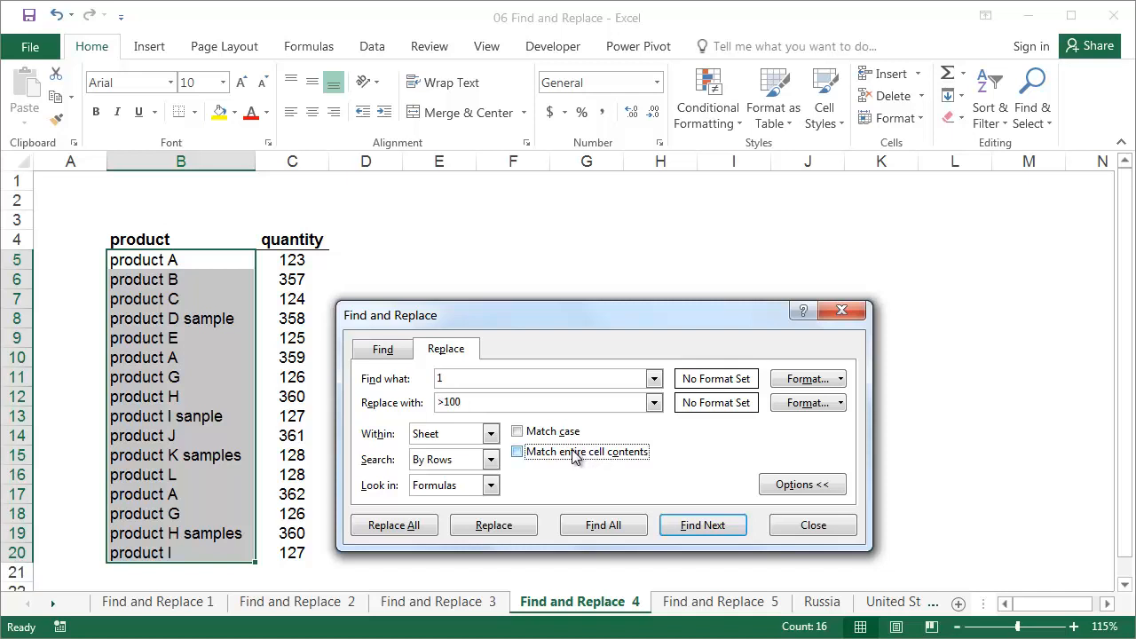
click(778, 486)
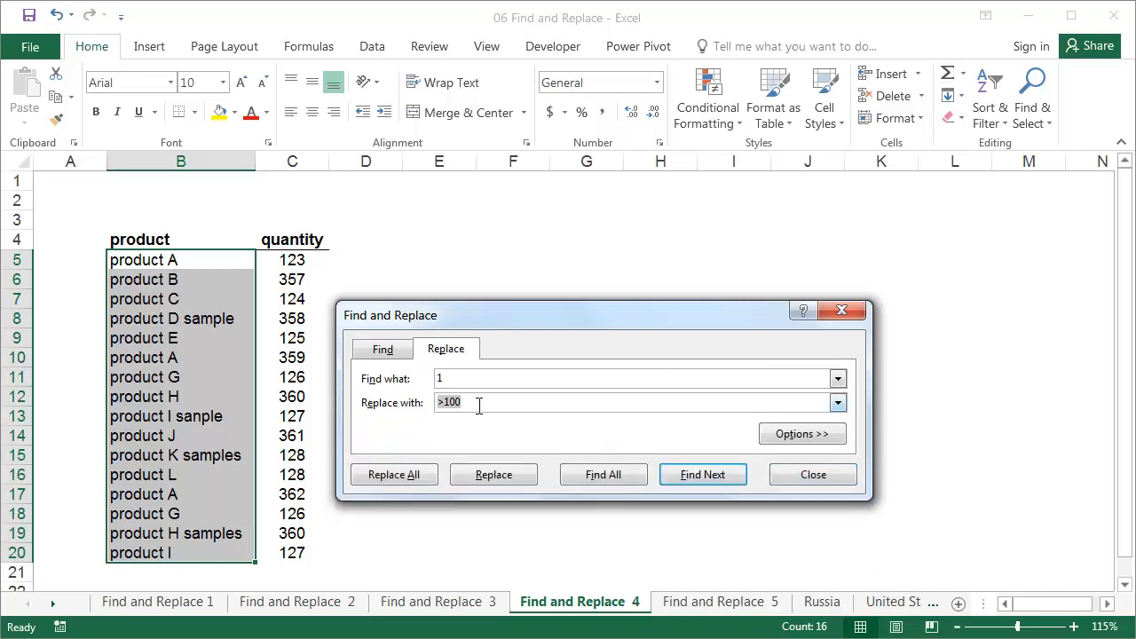
- Remove the word "product" and the space after it from the selected names by replacing them with nothing
key(Delete)
click(432, 379)
text(product)
click(404, 477)
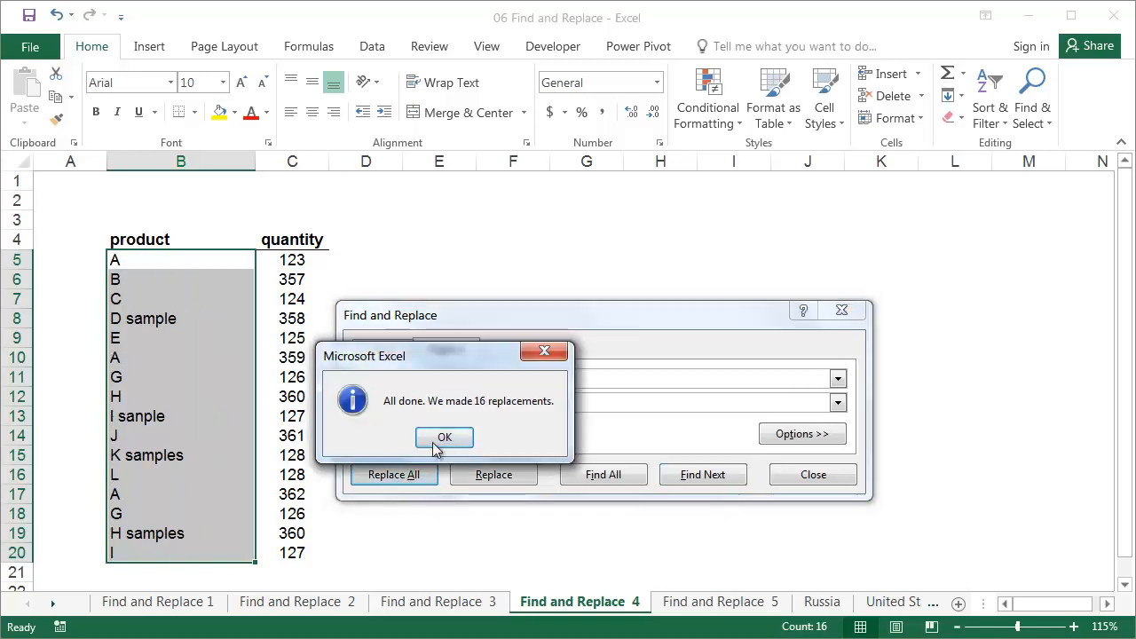
click(437, 439)
click(814, 477)
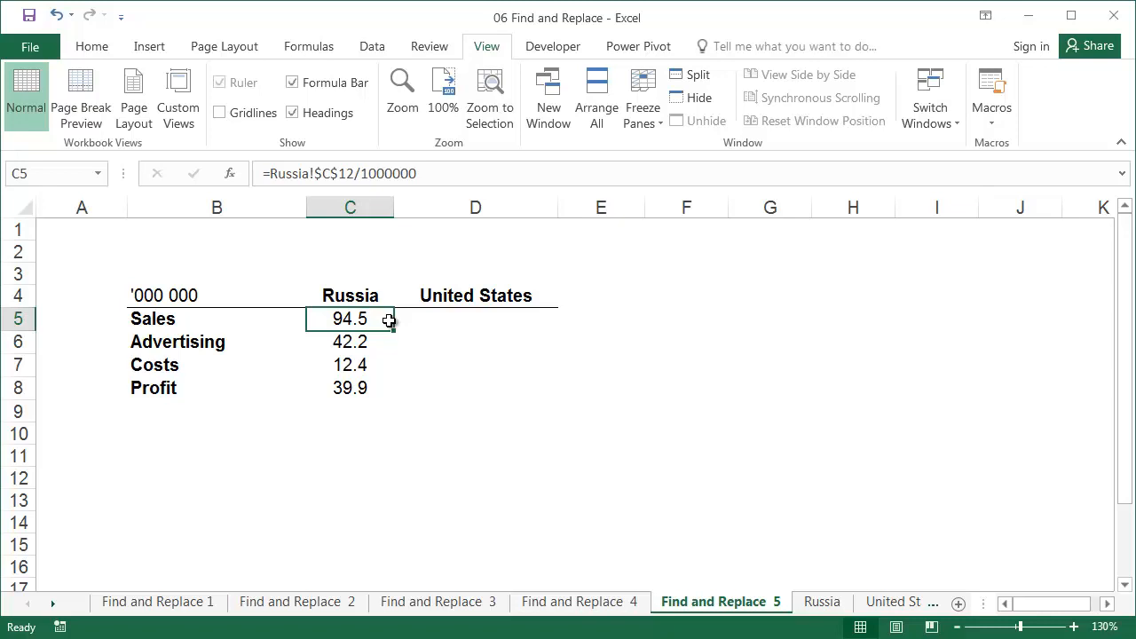
- On the Find and Replace 5 sheet, copy the Russia formulas in C5:C8 across to the United States column D5:D8
drag(380, 322, 384, 390)
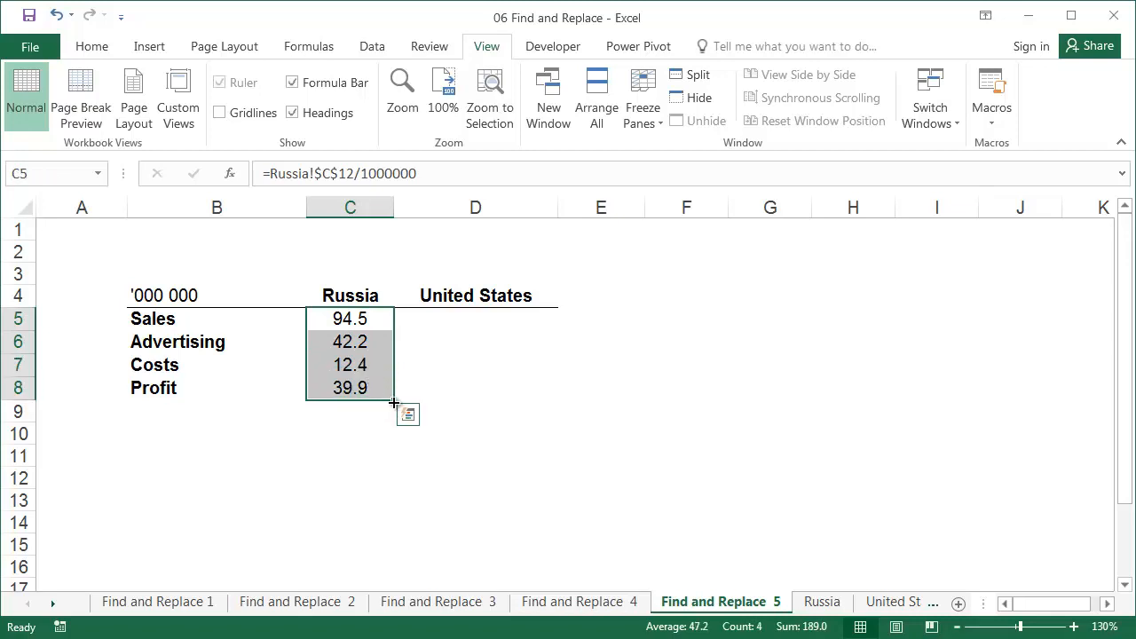
drag(503, 403, 534, 401)
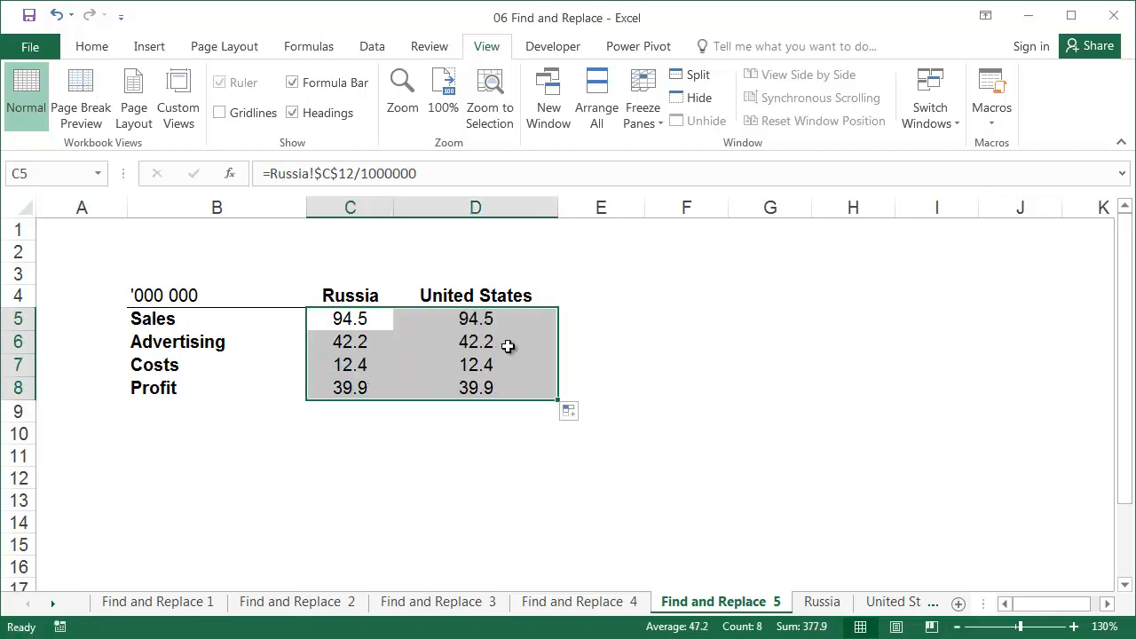
click(491, 322)
- Compare the table layouts on the Russia and United States sheets, and return to the Find and Replace 5 sheet
click(835, 603)
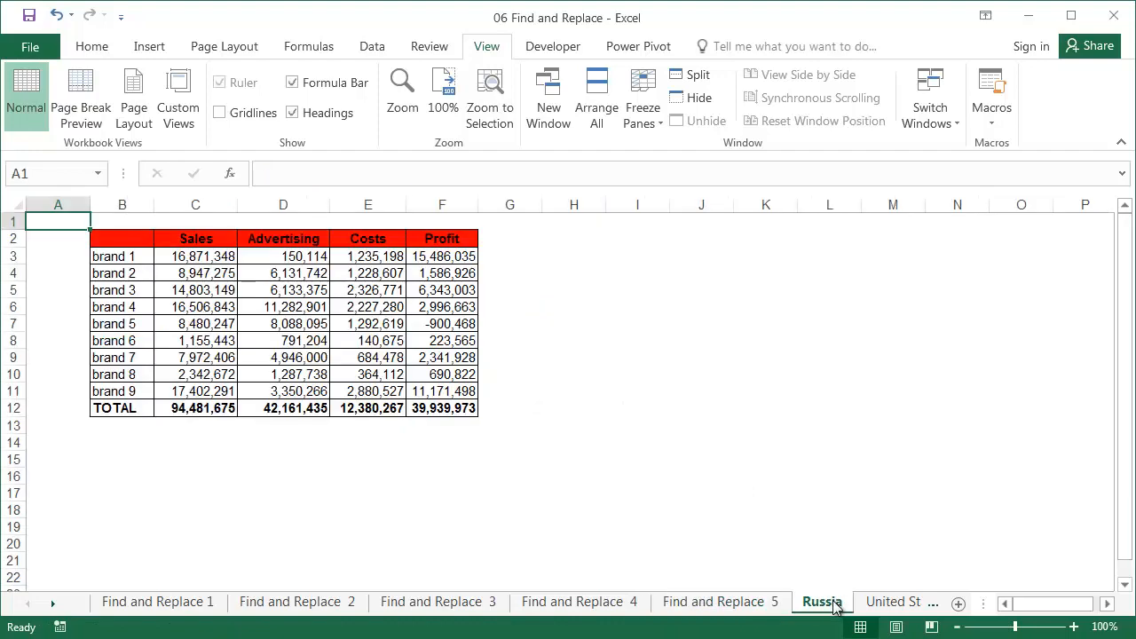
click(890, 602)
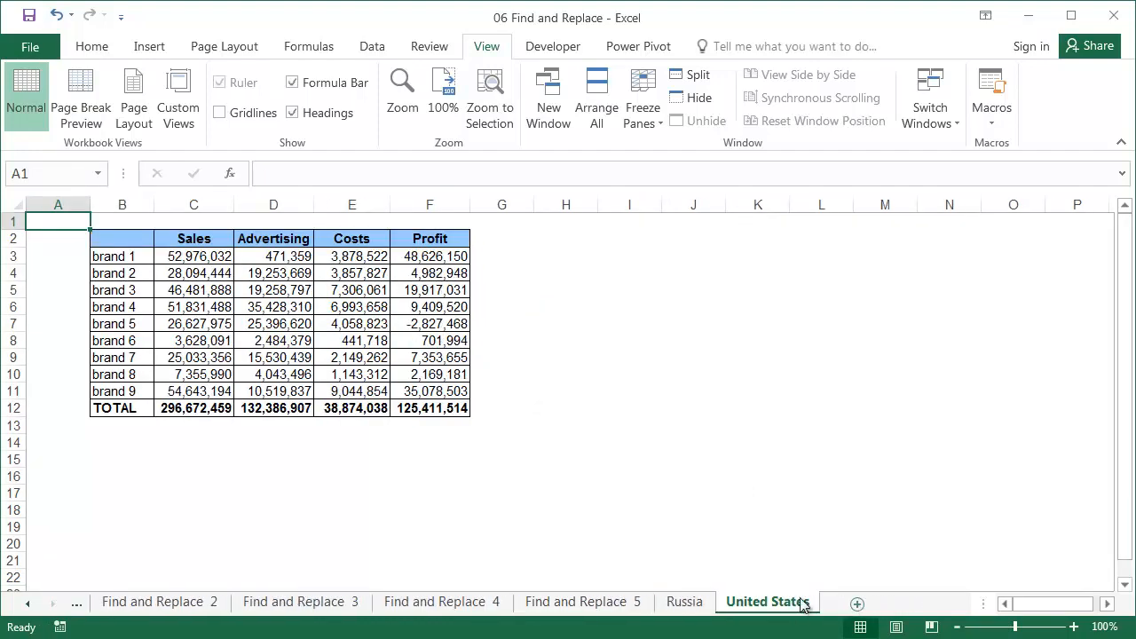
click(688, 602)
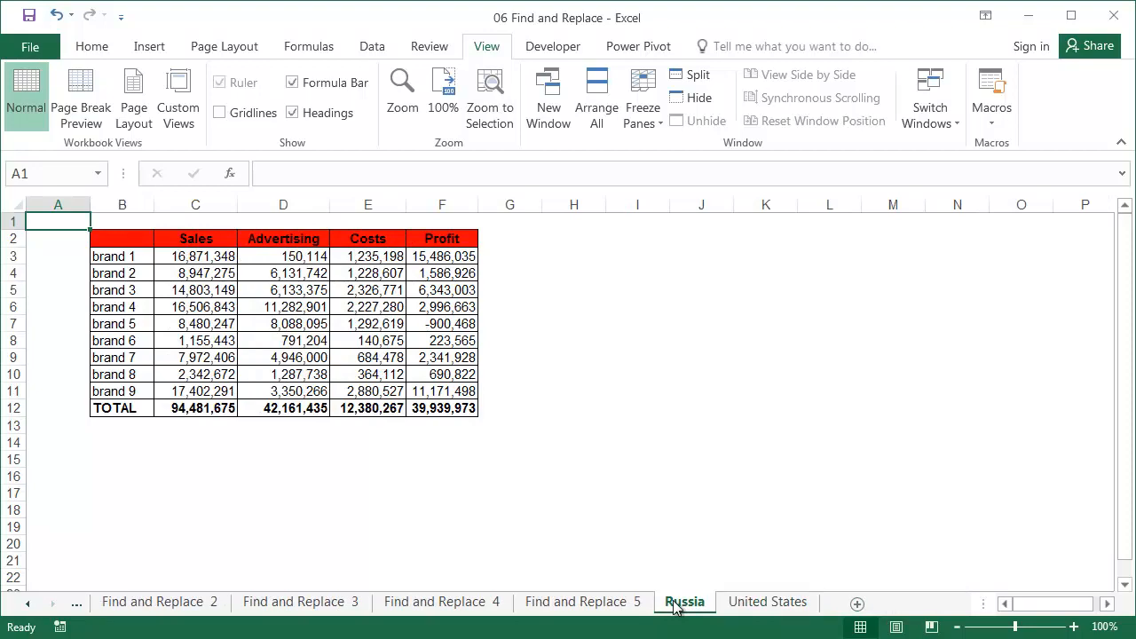
click(733, 604)
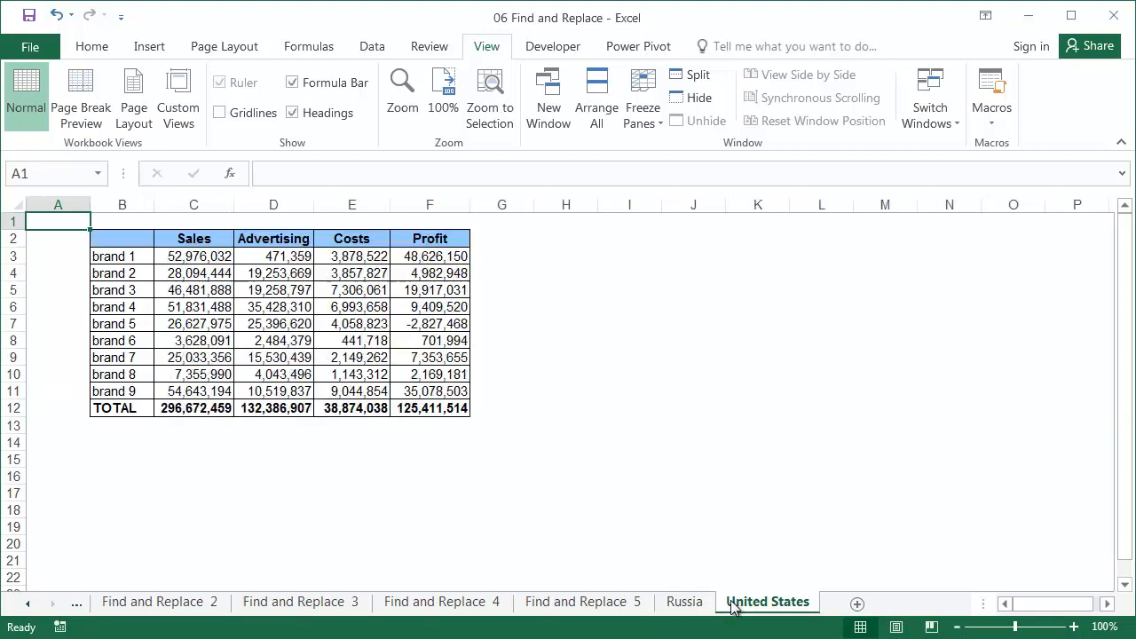
click(636, 604)
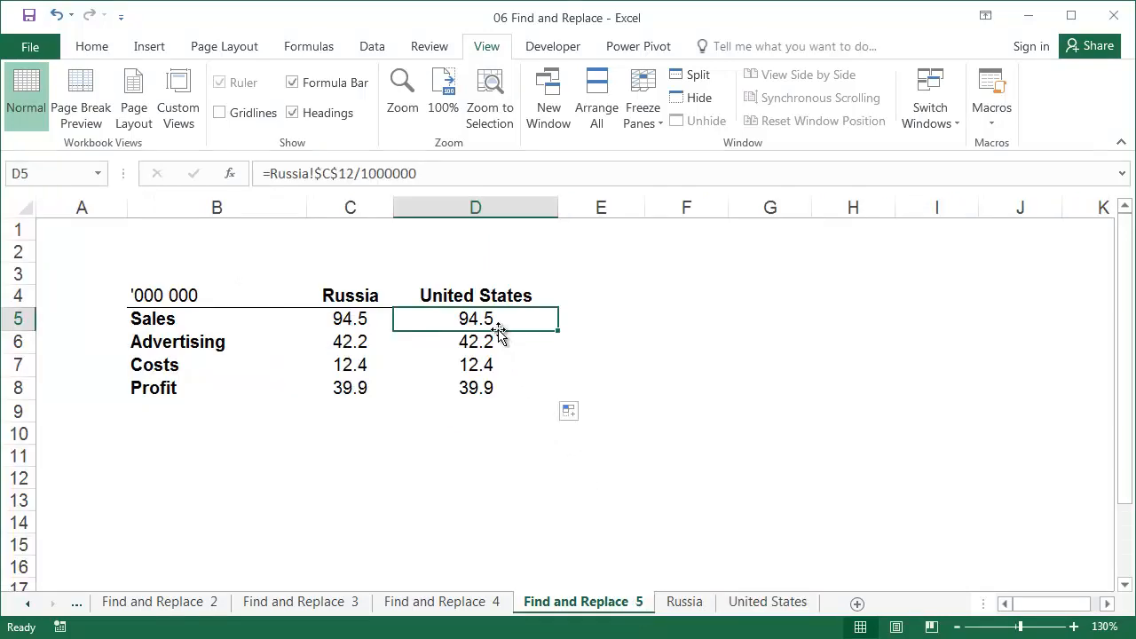
- Replace the sheet reference Russia with 'United States', including its single quotes, in the formulas in D5:D8
drag(494, 339, 491, 384)
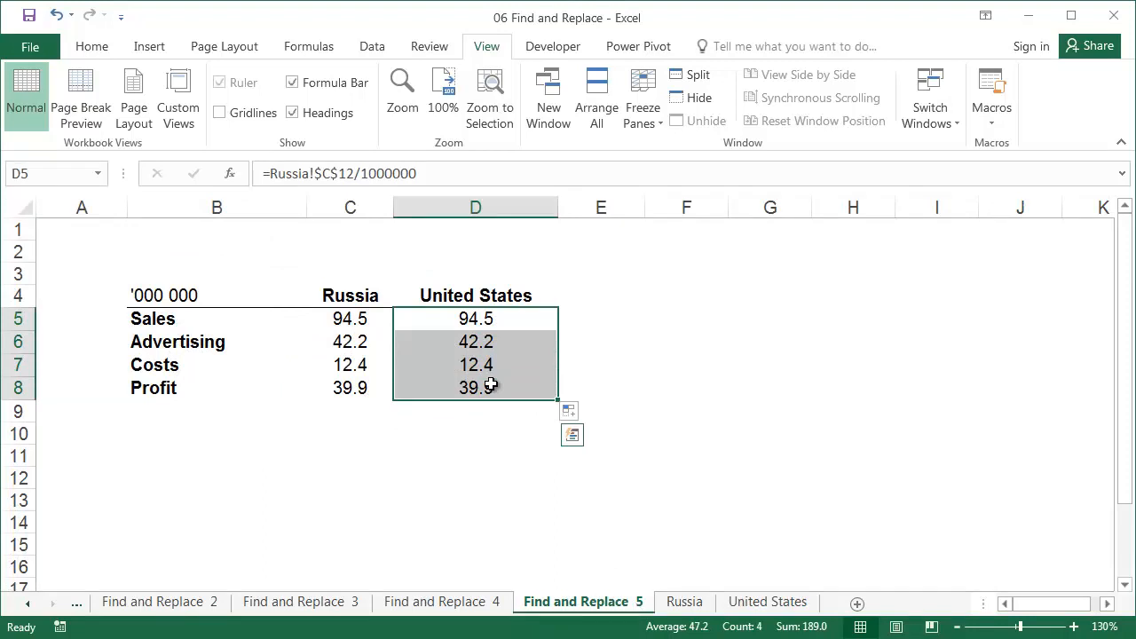
key(ctrl+h)
drag(527, 352, 773, 289)
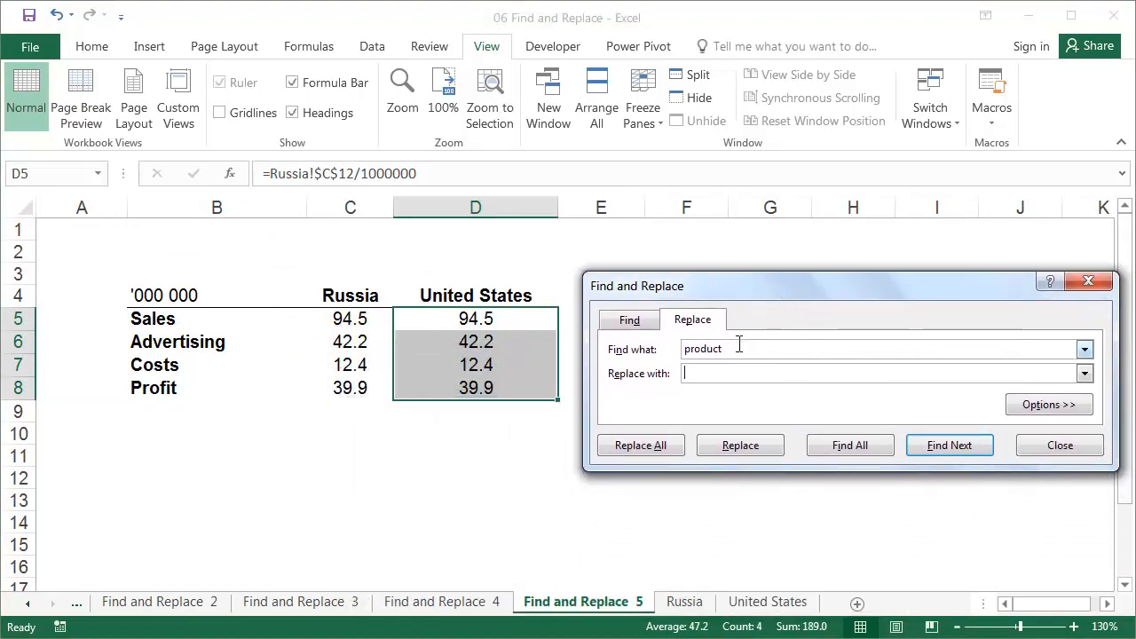
drag(738, 348, 672, 354)
text(Russia)
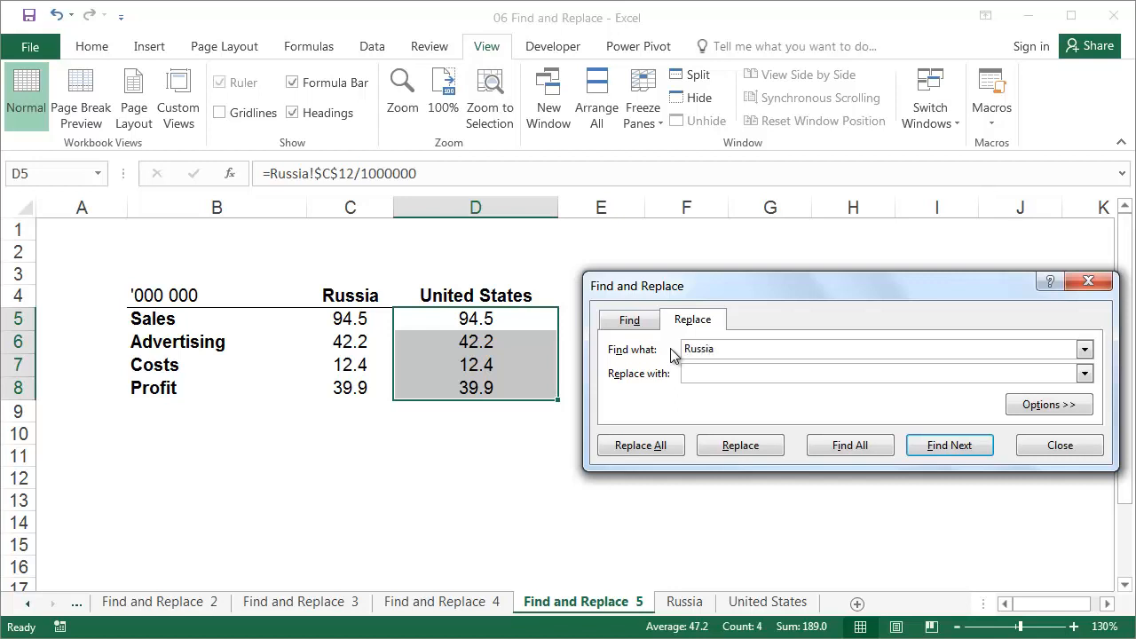
click(711, 373)
text('United States)
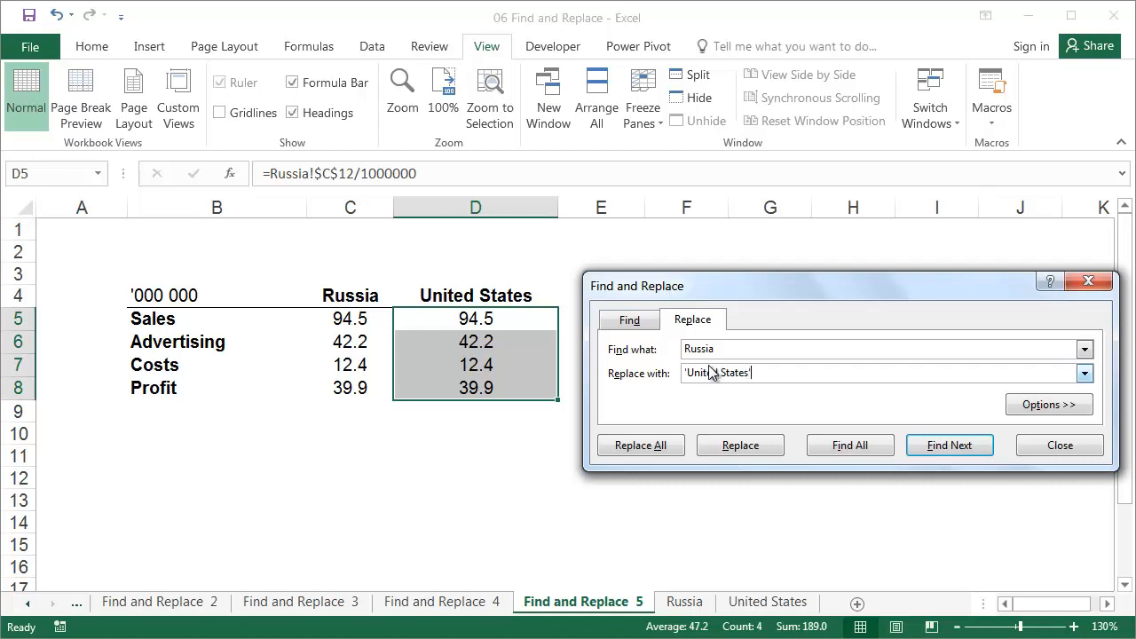
click(654, 447)
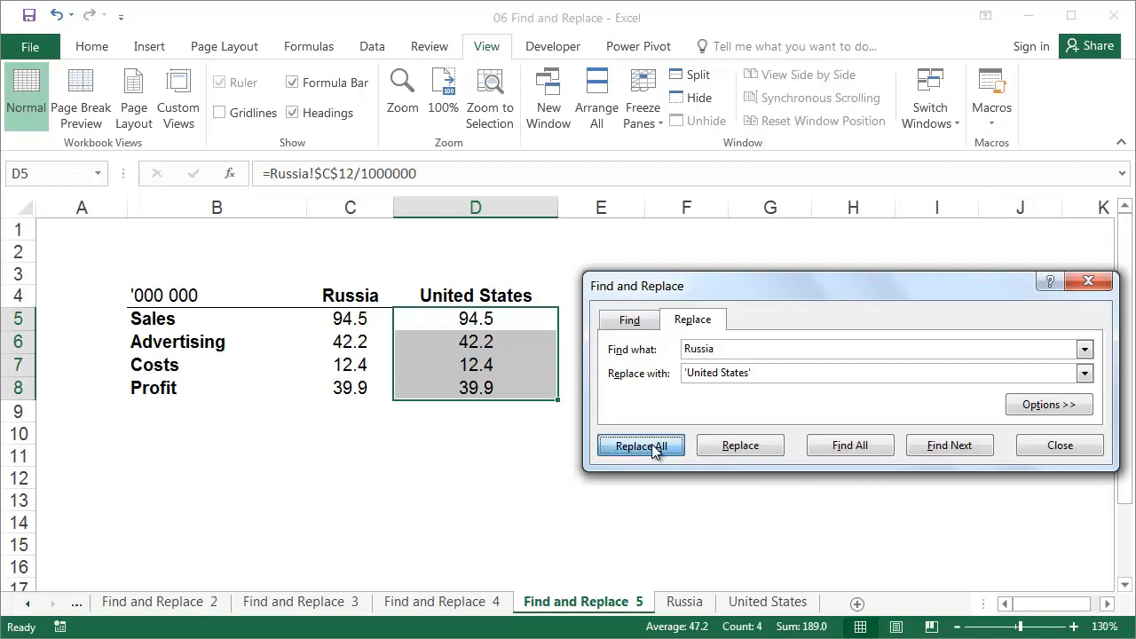
click(461, 441)
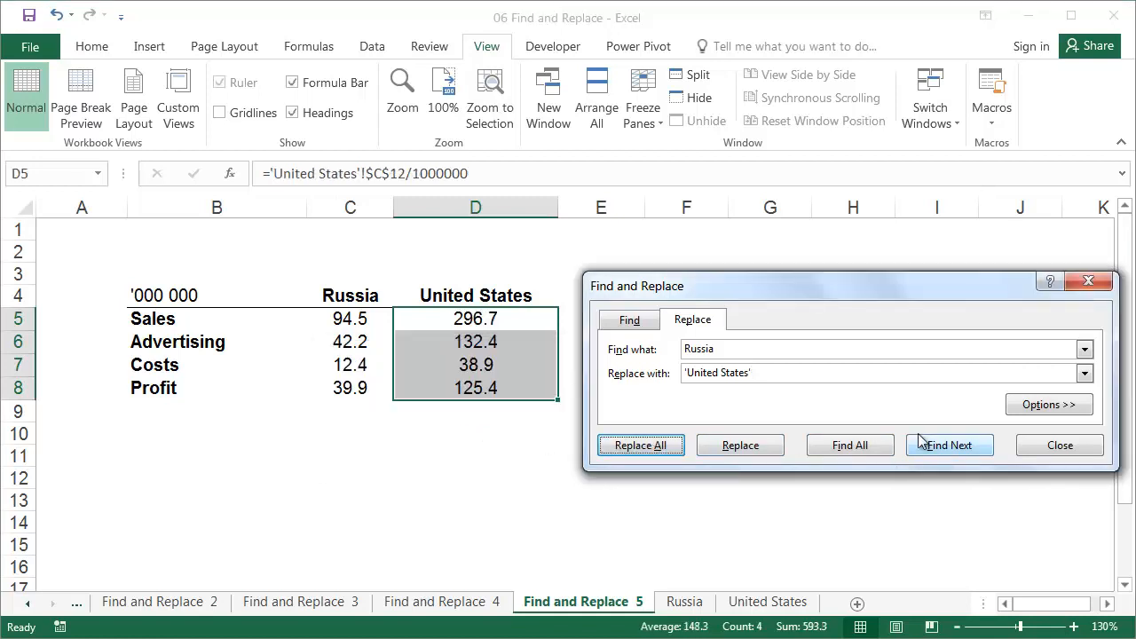
click(1043, 451)
- Check the formulas in each United States cell from D5 to D8
click(495, 328)
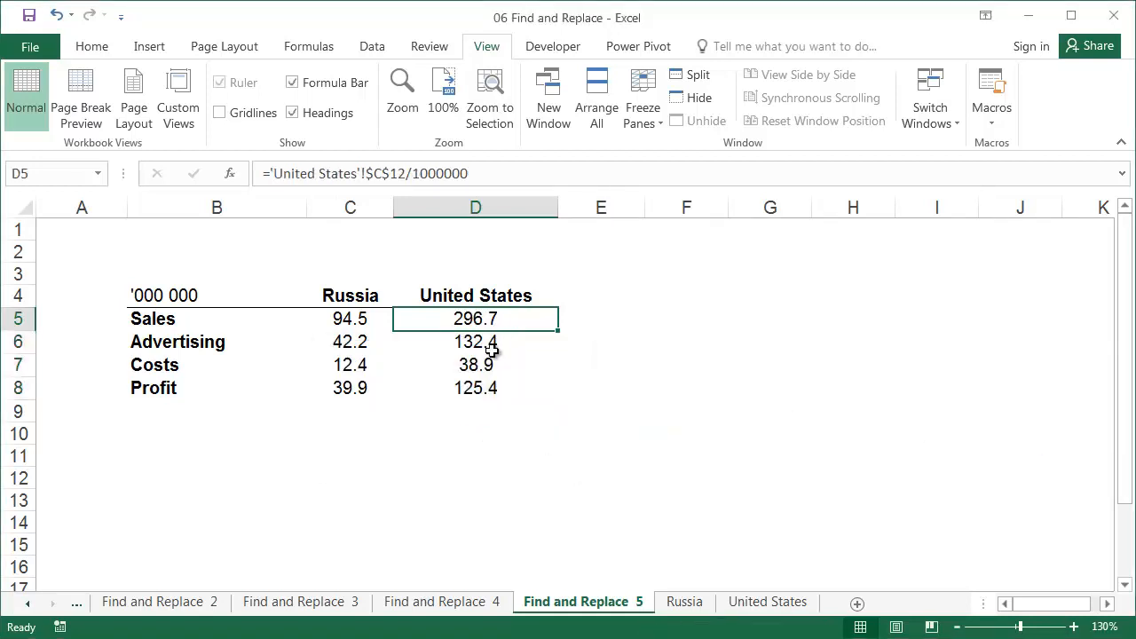
click(494, 341)
click(490, 364)
click(491, 389)
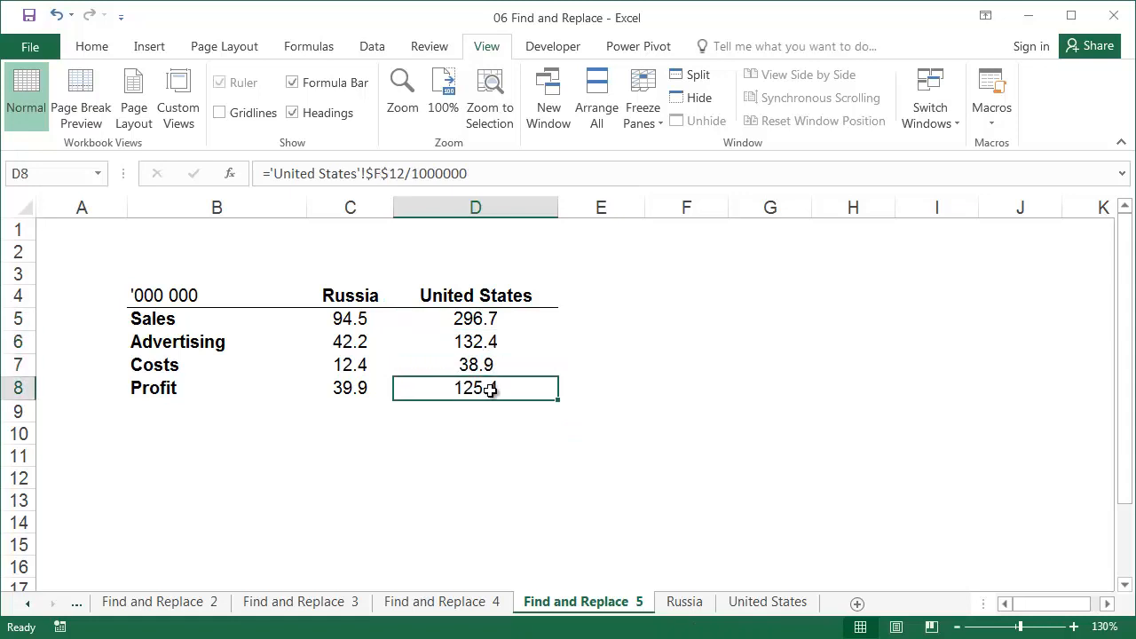